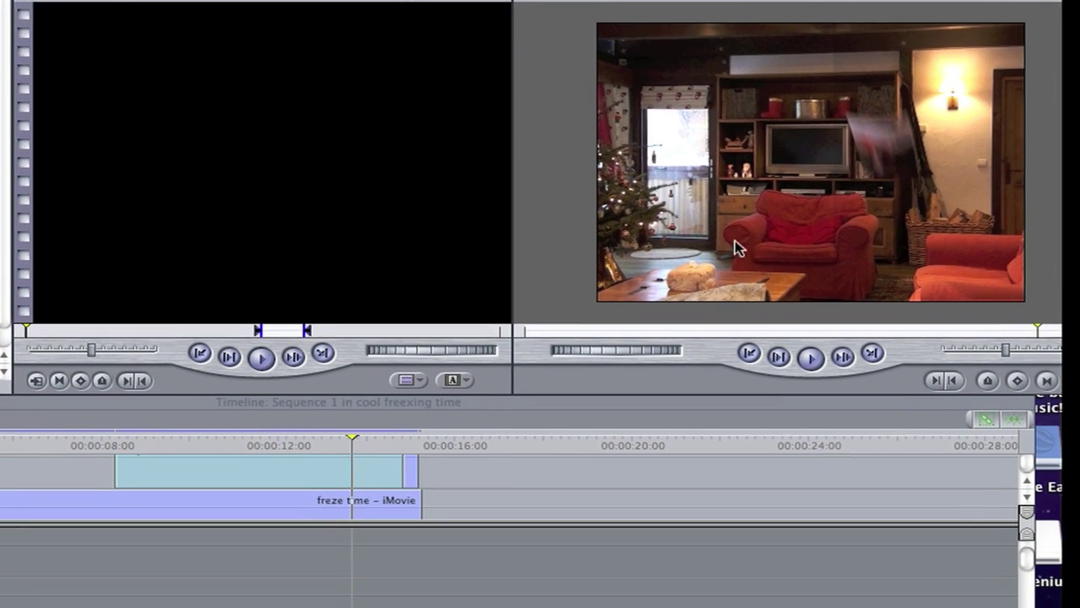
- Play the finished freeze-time sequence from its beginning to review the effect
click(984, 312)
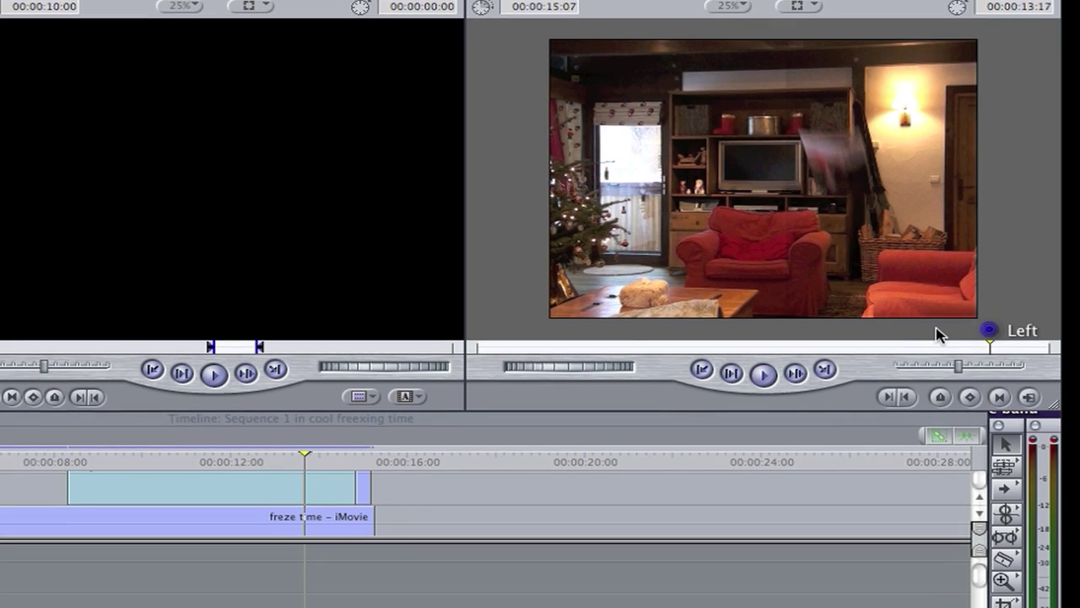
click(728, 346)
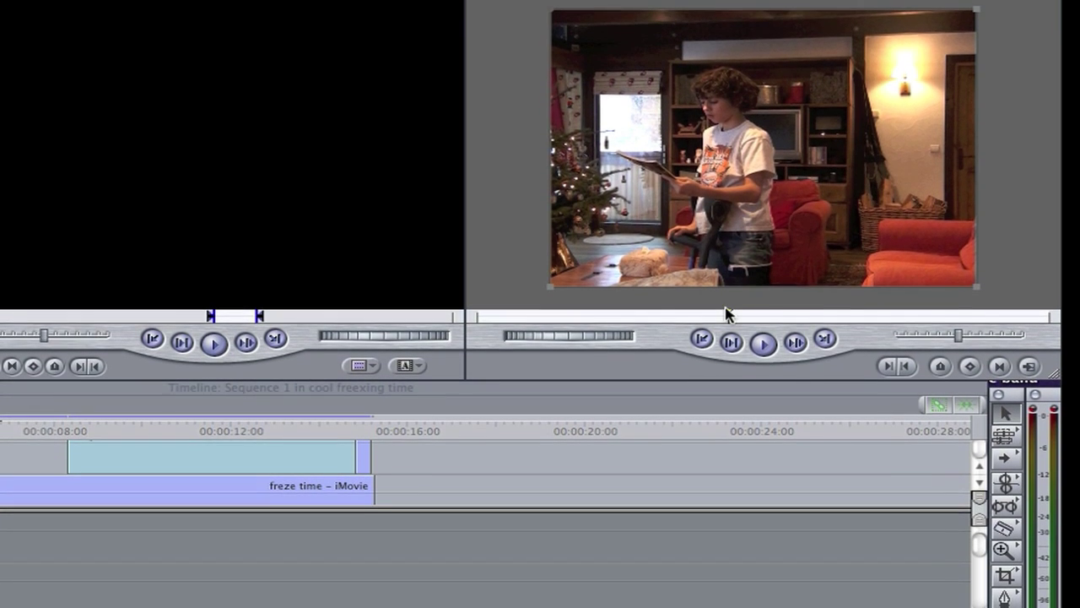
mouse_move(727, 313)
mouse_down()
mouse_move(612, 312)
mouse_move(631, 303)
mouse_move(461, 313)
mouse_move(433, 329)
mouse_up()
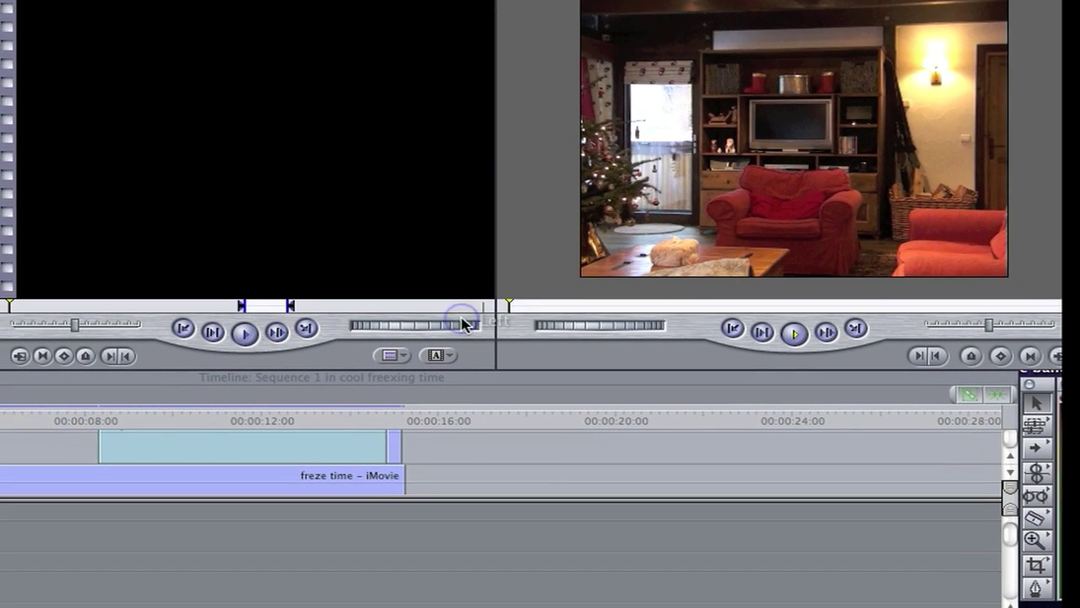
key(space)
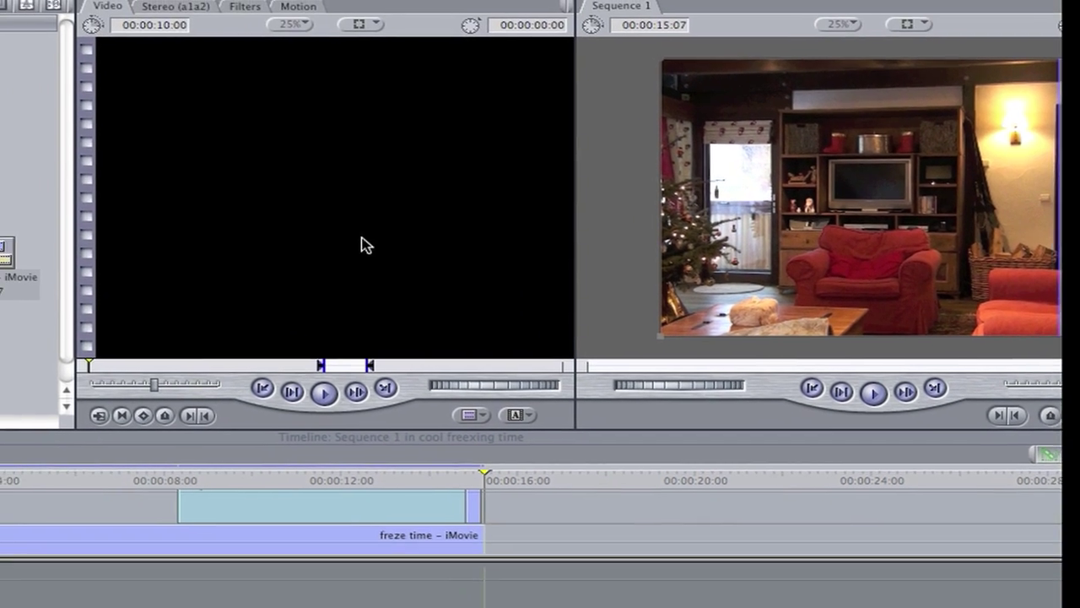
- Delete the still on the upper track and all remaining freze time clips to empty the Sequence 1 timeline
scroll(312, 441, down, 1)
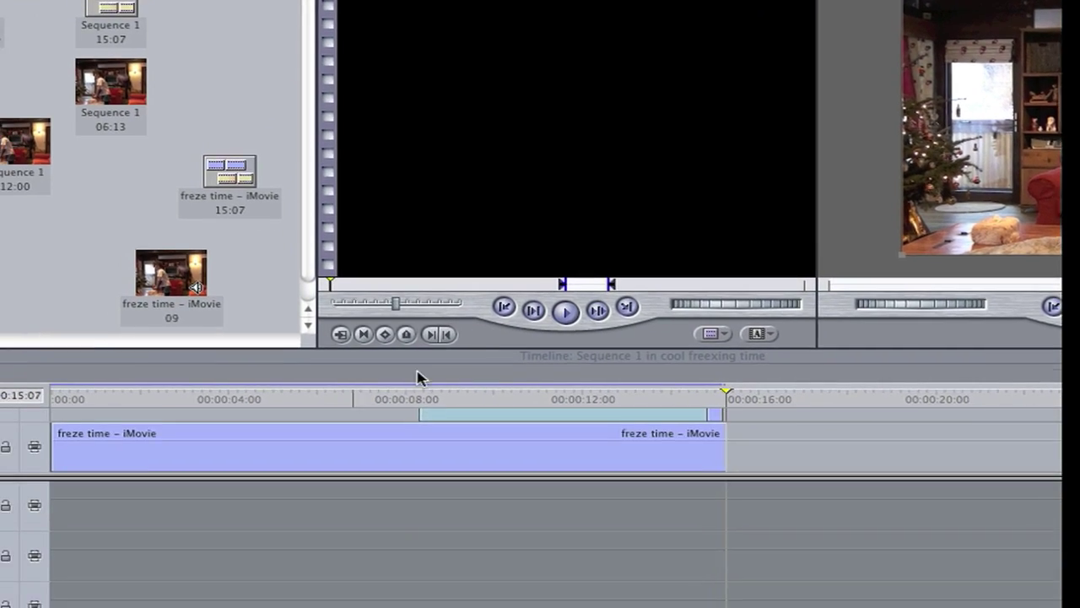
scroll(285, 451, up, 3)
scroll(283, 450, right, 1)
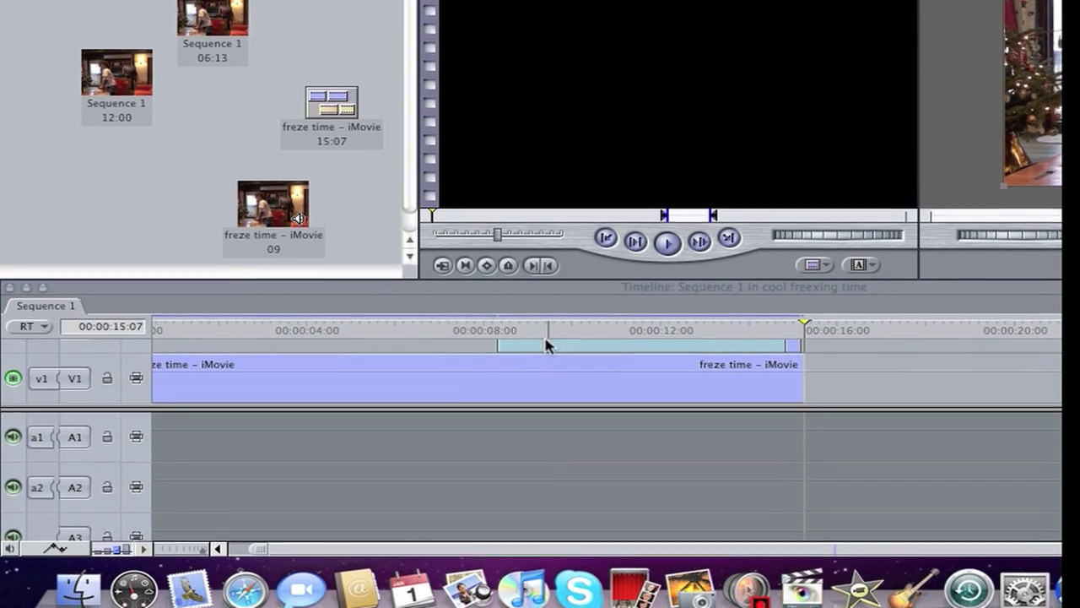
click(520, 377)
key(Delete)
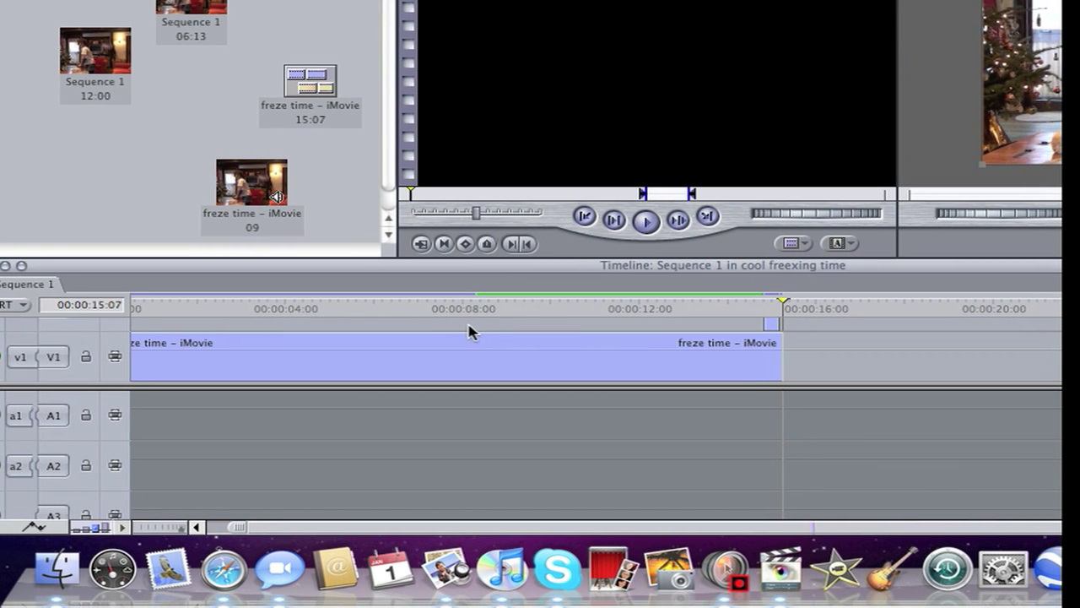
click(736, 331)
click(650, 371)
key(Delete)
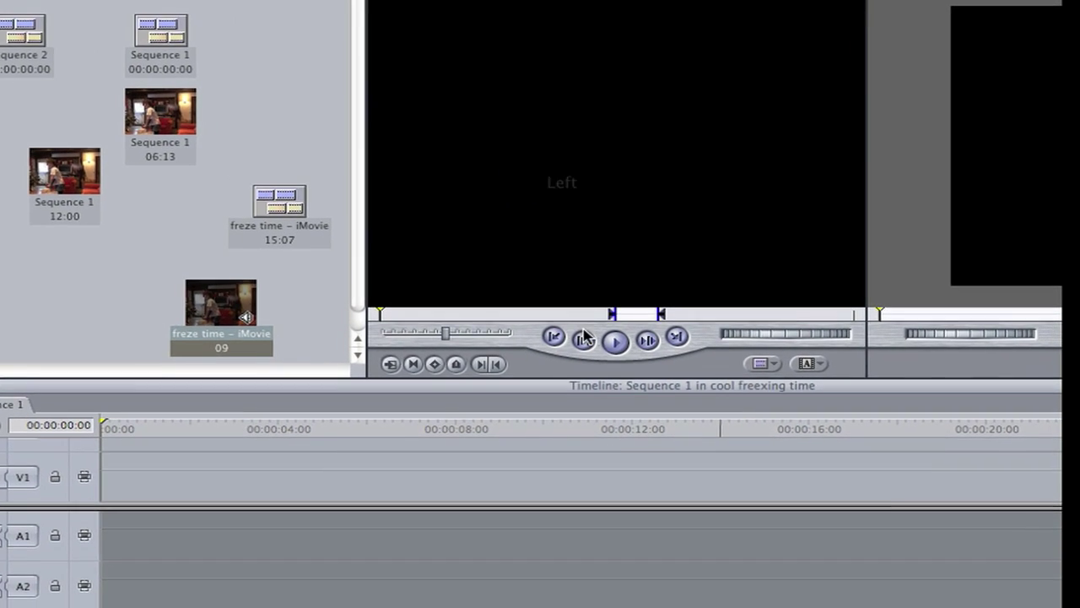
- Preview the freze time - iMovie 09 clip, the 12:00 Sequence 1 still and the 15:07 freze time - iMovie clip in the Viewer
click(584, 338)
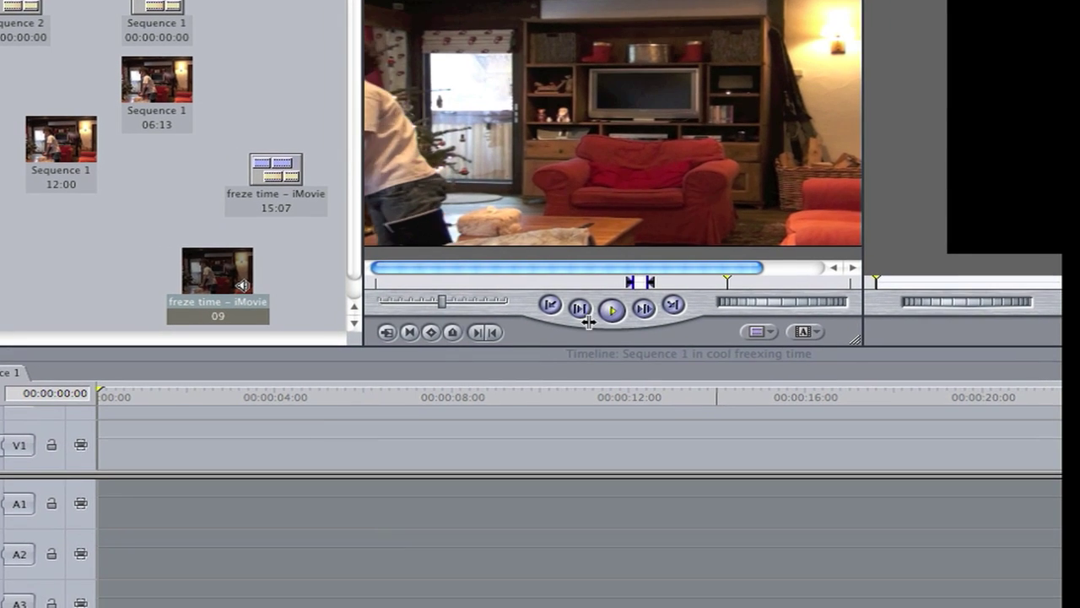
click(678, 332)
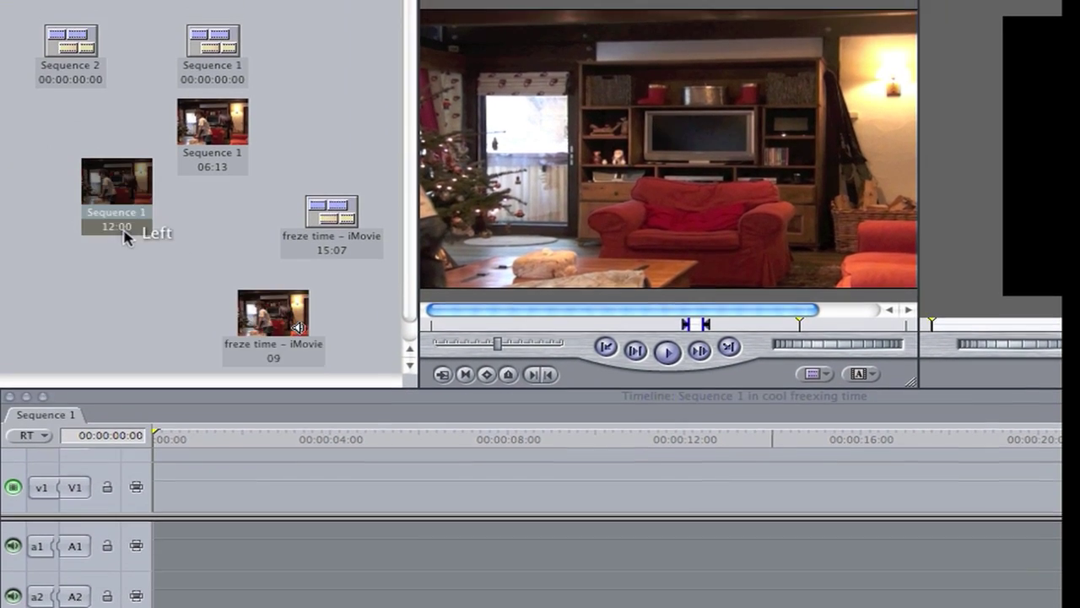
click(37, 169)
drag(93, 242, 649, 194)
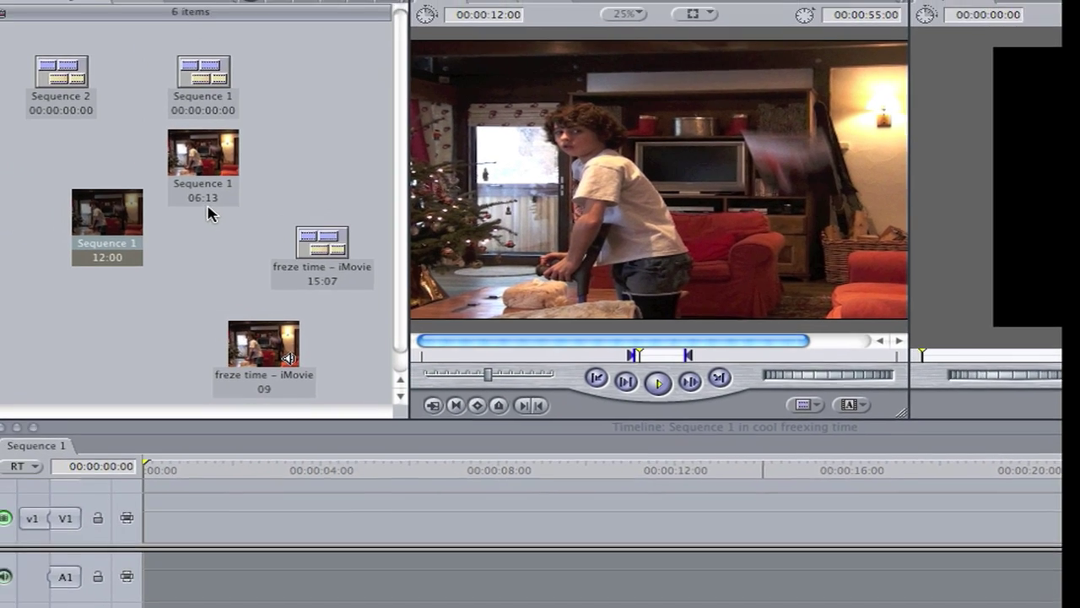
drag(141, 148, 184, 132)
drag(331, 296, 518, 241)
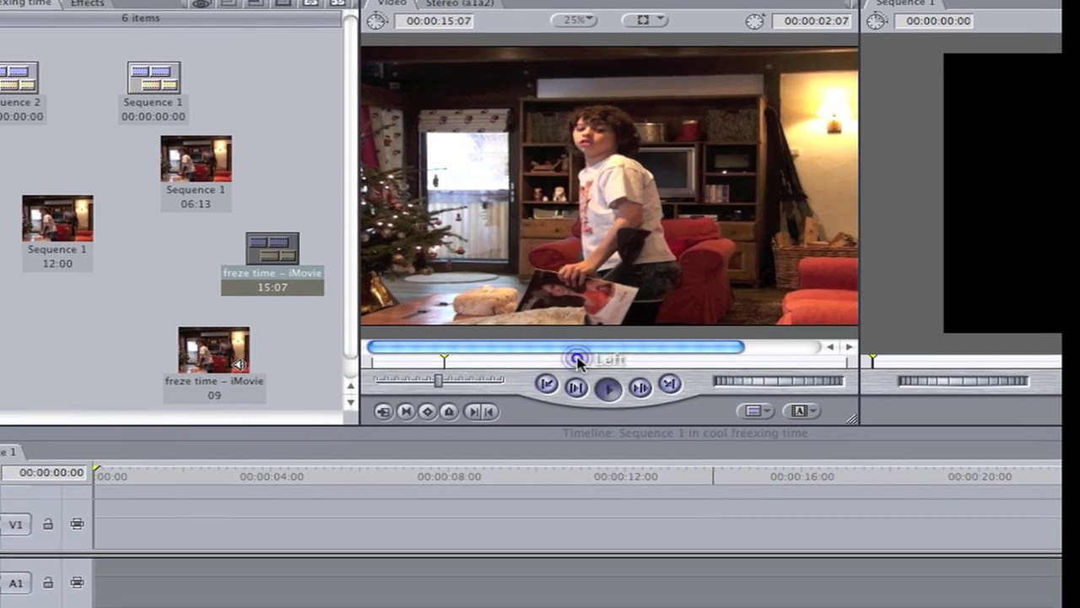
key(space)
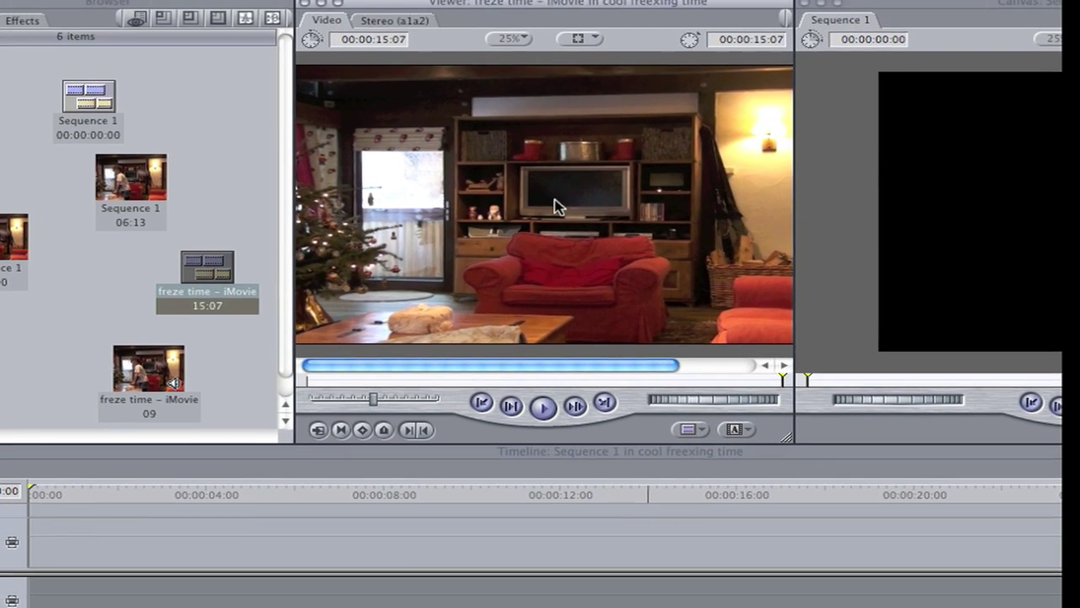
- Place the 15:07 freze time - iMovie clip at the start of track V1 and play the sequence from its beginning
drag(547, 179, 161, 402)
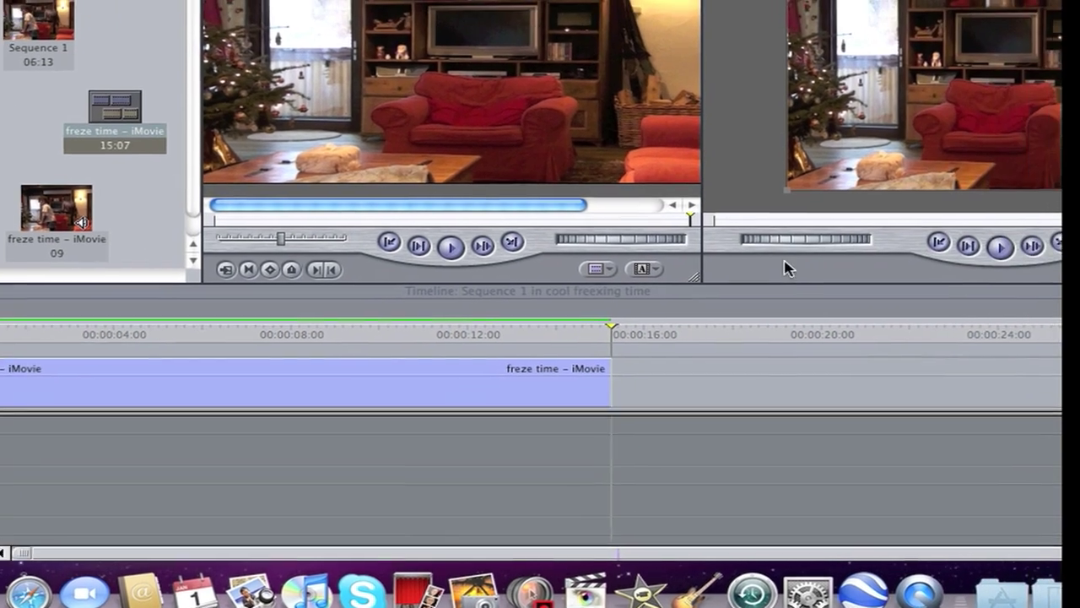
click(1061, 216)
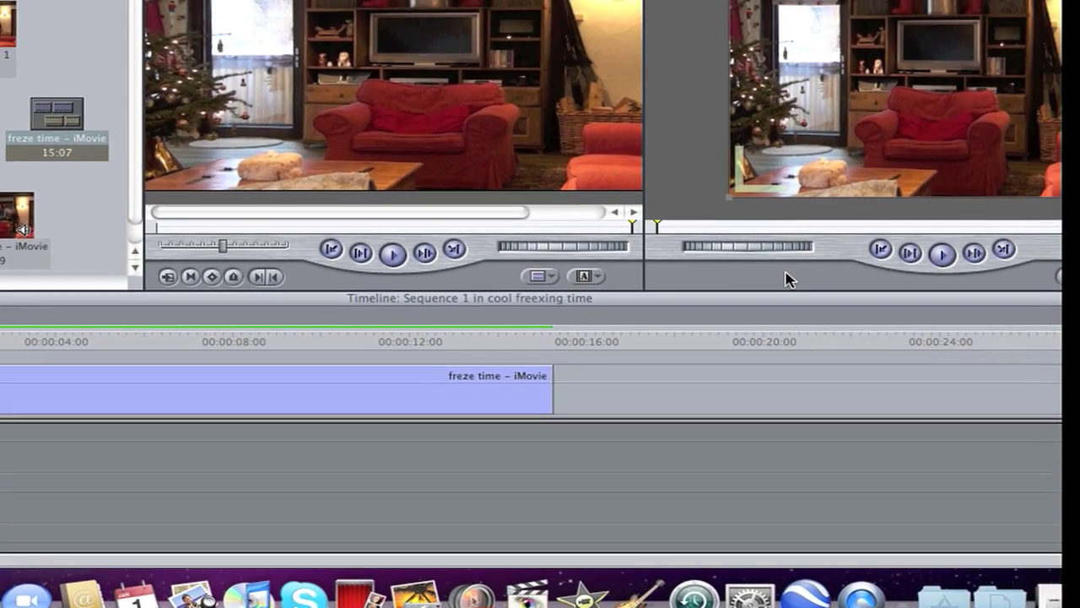
click(934, 261)
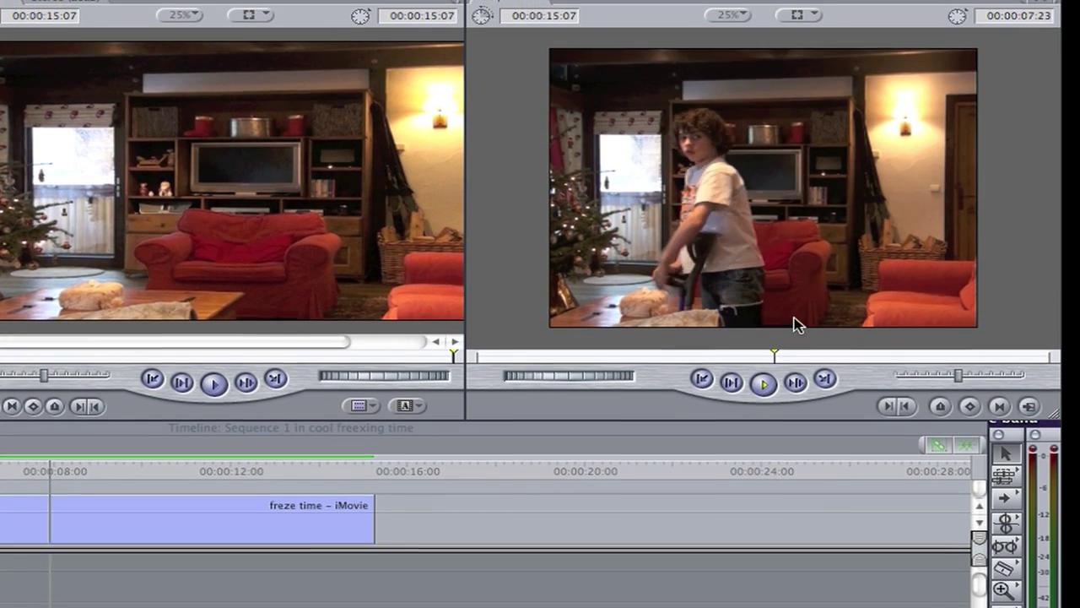
- Stop playback near the throw and step frame by frame to position the playhead at 00:00:08:08
click(825, 314)
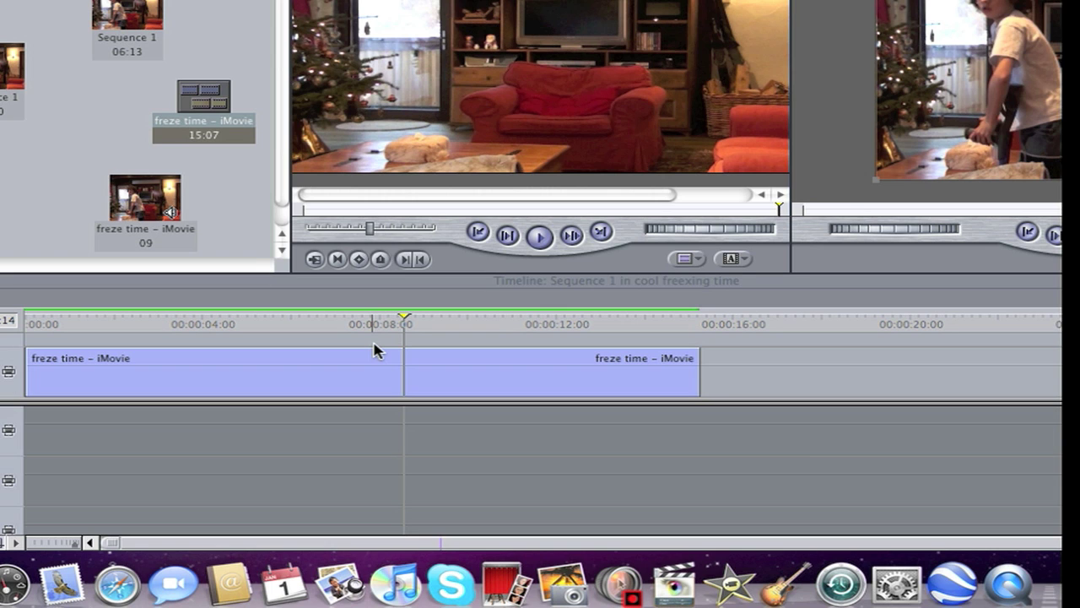
click(405, 319)
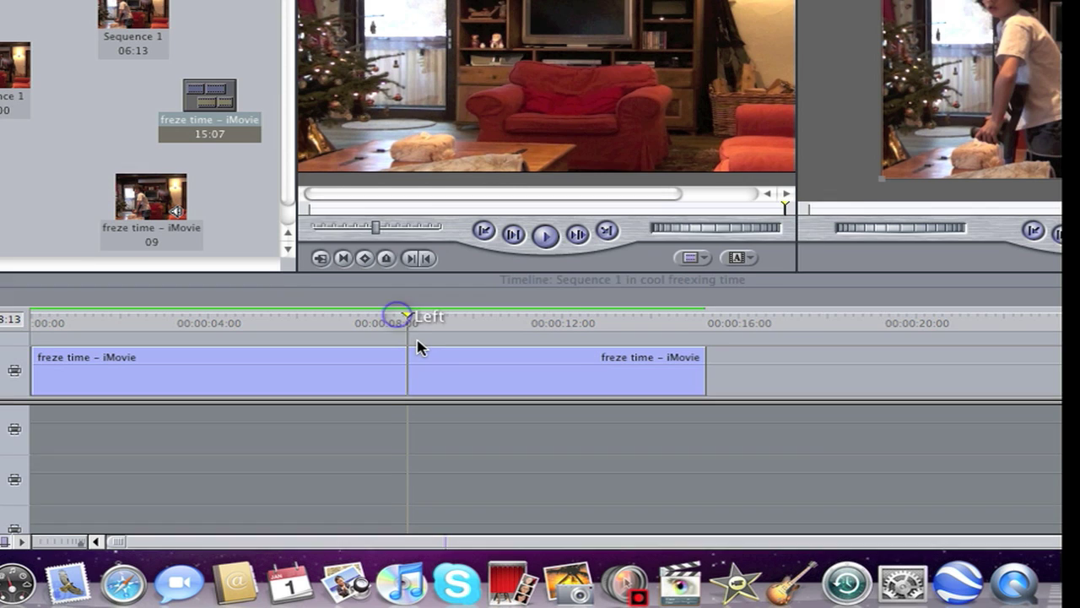
click(414, 338)
key(Left)
key(Left)
key(Left)
key(Left)
key(Left)
key(Left)
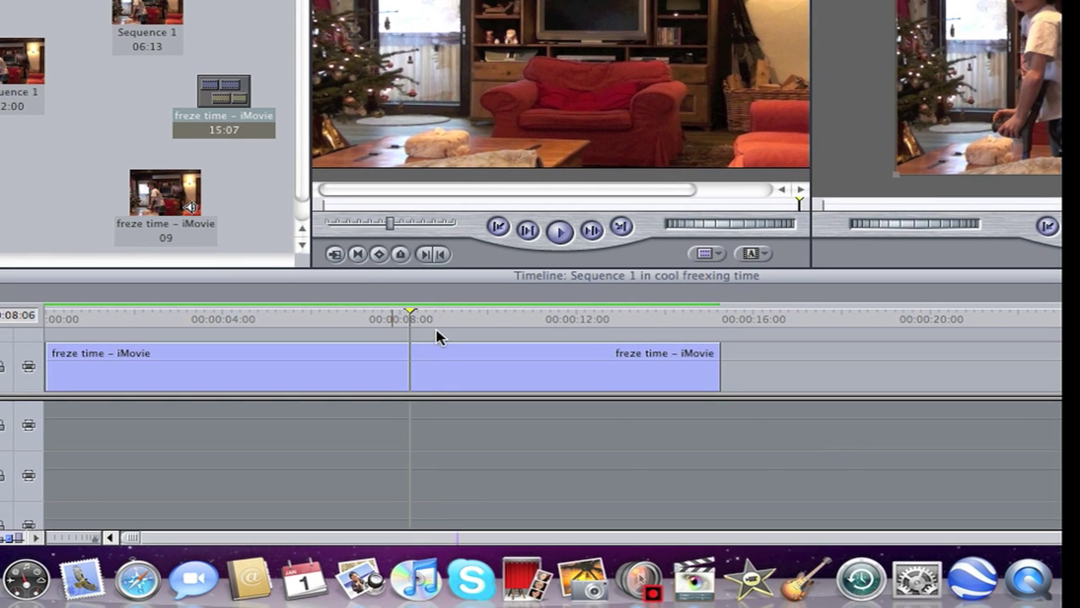
key(Right)
key(Right)
key(Right)
key(Right)
key(Right)
key(Right)
key(Right)
key(Right)
key(Right)
key(Right)
key(Right)
key(Right)
key(Right)
key(Right)
key(Right)
key(Left)
key(Left)
key(Left)
key(Left)
key(Left)
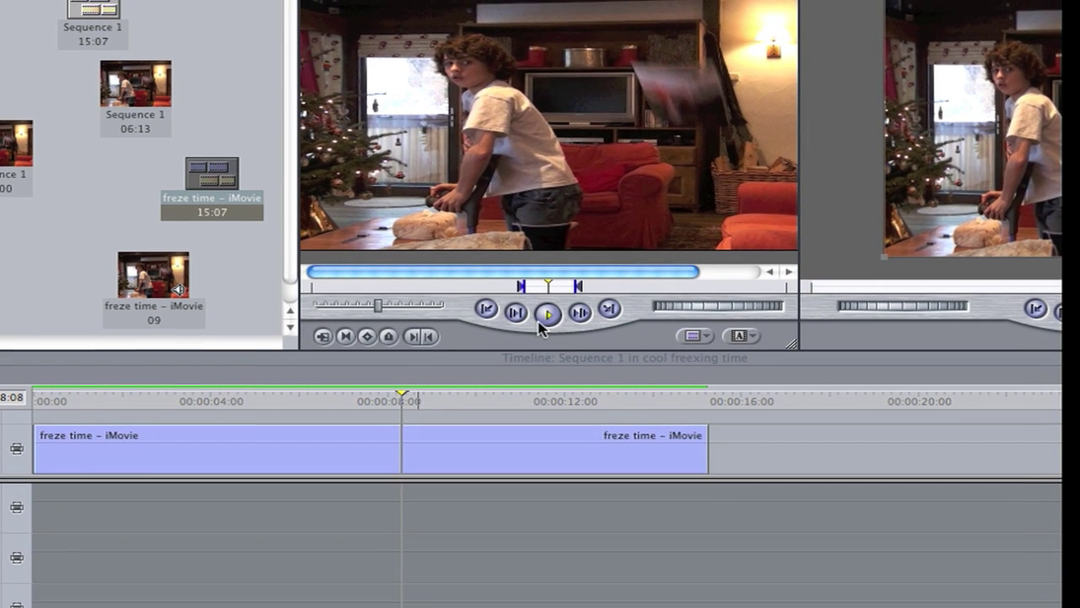
- Store the 12:00 freeze frame in the Browser and lay it on track V2 above the clip, starting at 00:00:08:08
click(546, 344)
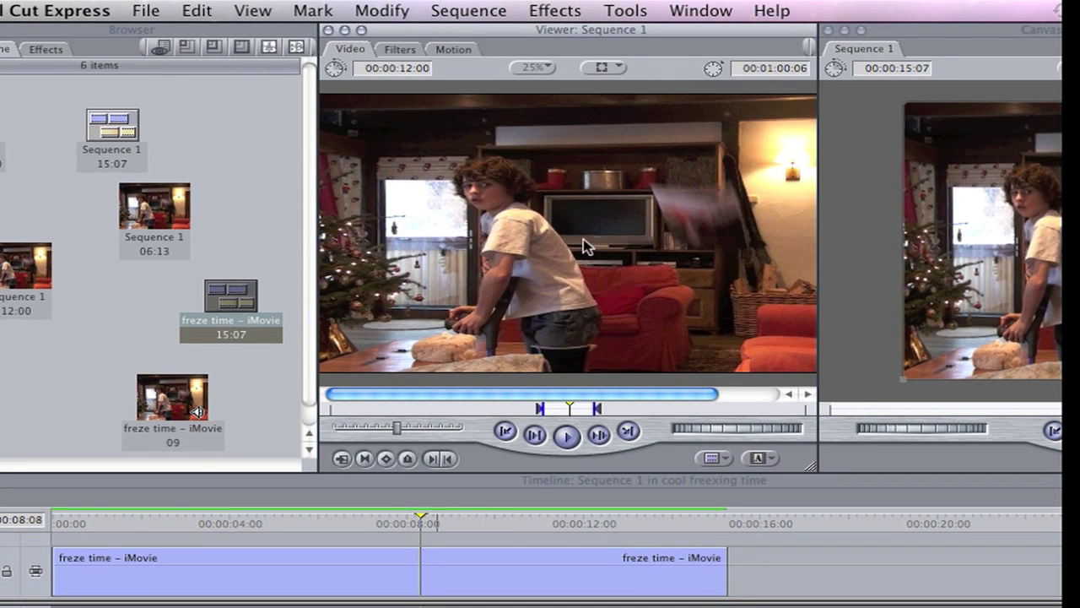
drag(629, 239, 85, 344)
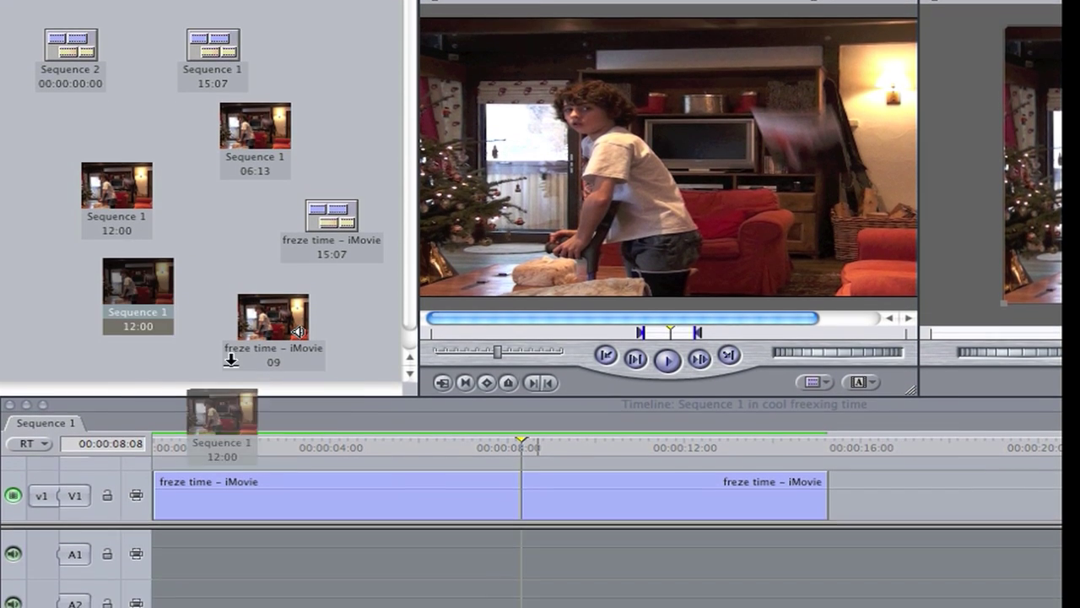
drag(231, 360, 532, 444)
mouse_move(532, 402)
mouse_down()
mouse_move(528, 388)
mouse_move(531, 406)
mouse_up()
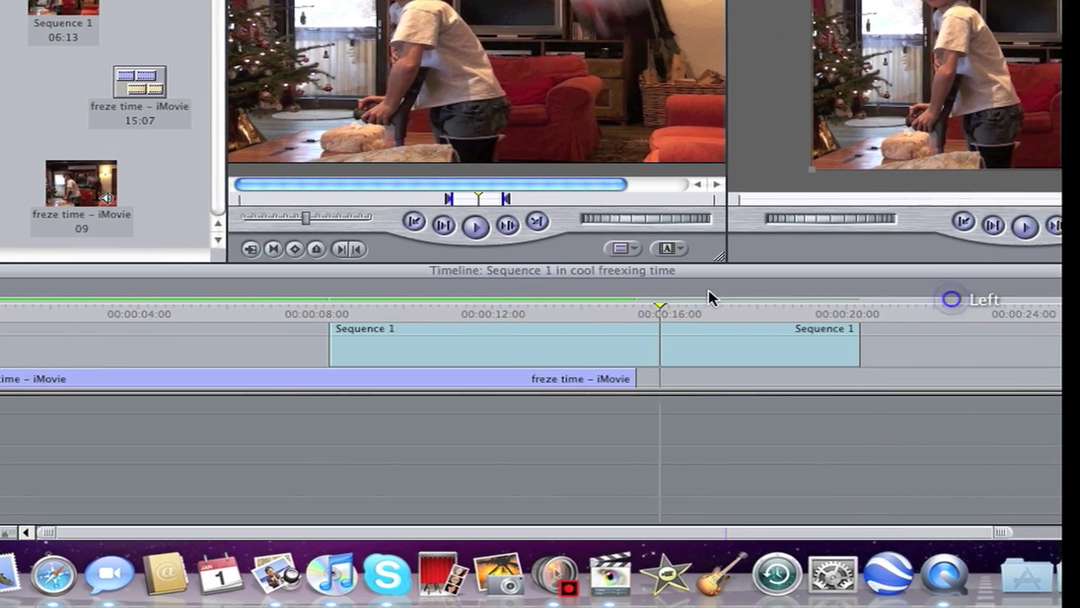
- Try cropping the V2 freeze frame's left side with the Crop tool in the Canvas and restore its full width
drag(708, 292, 335, 346)
key(space)
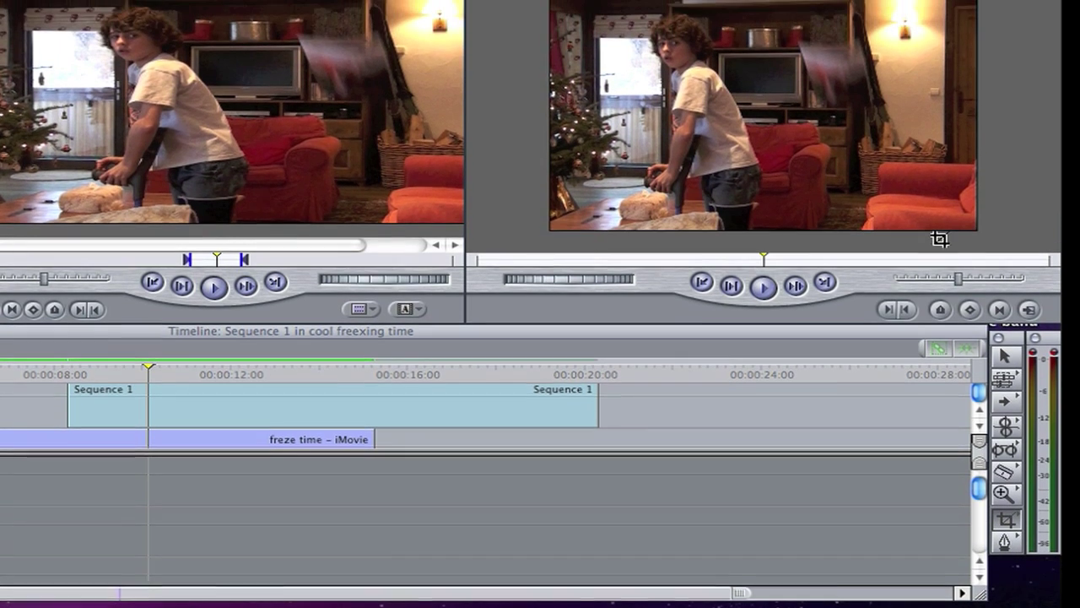
click(944, 157)
drag(976, 251, 854, 250)
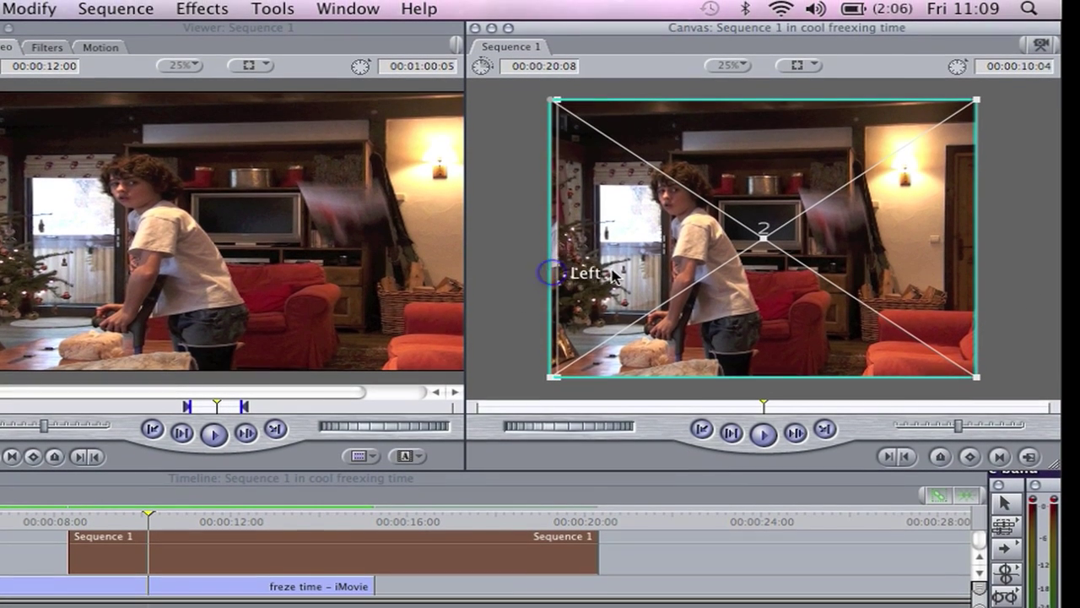
drag(613, 272, 682, 268)
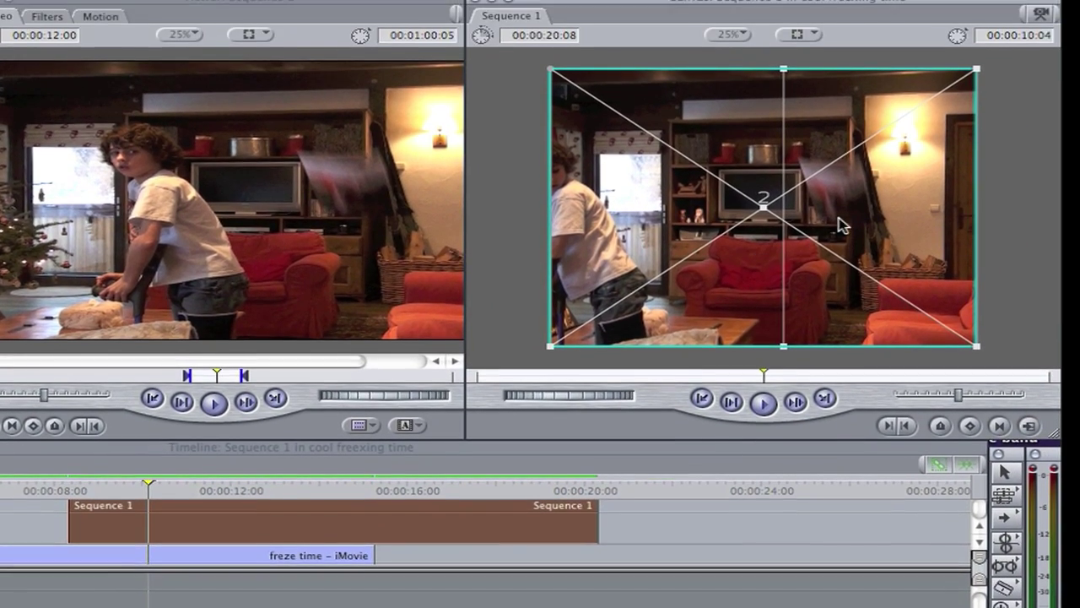
drag(784, 193, 544, 203)
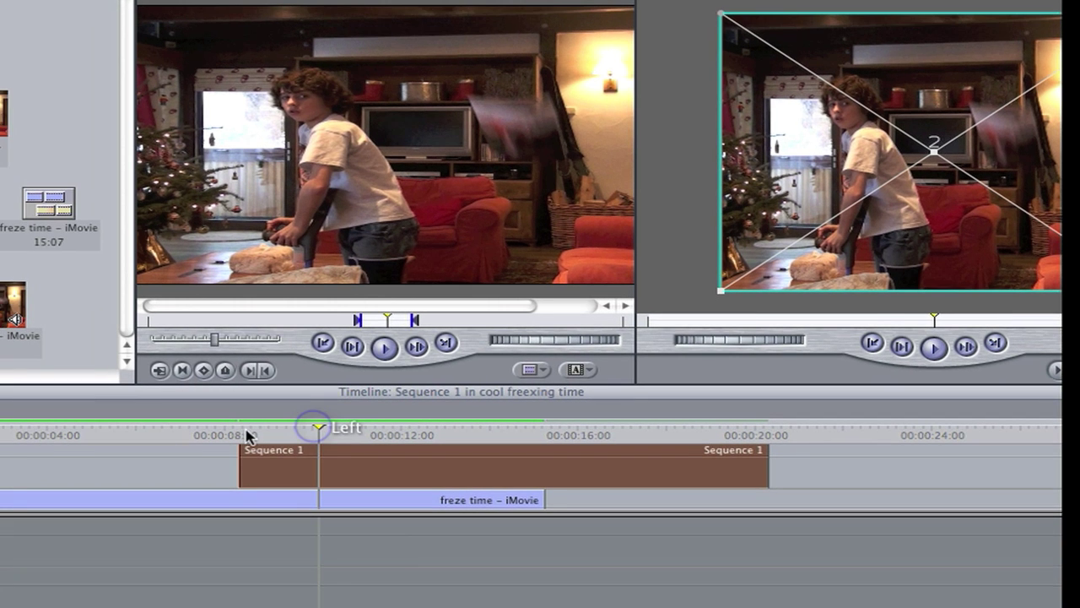
- Move the playhead back to the freeze frame's first frame on V2 at 00:00:08:08
drag(246, 437, 240, 435)
click(287, 427)
click(278, 426)
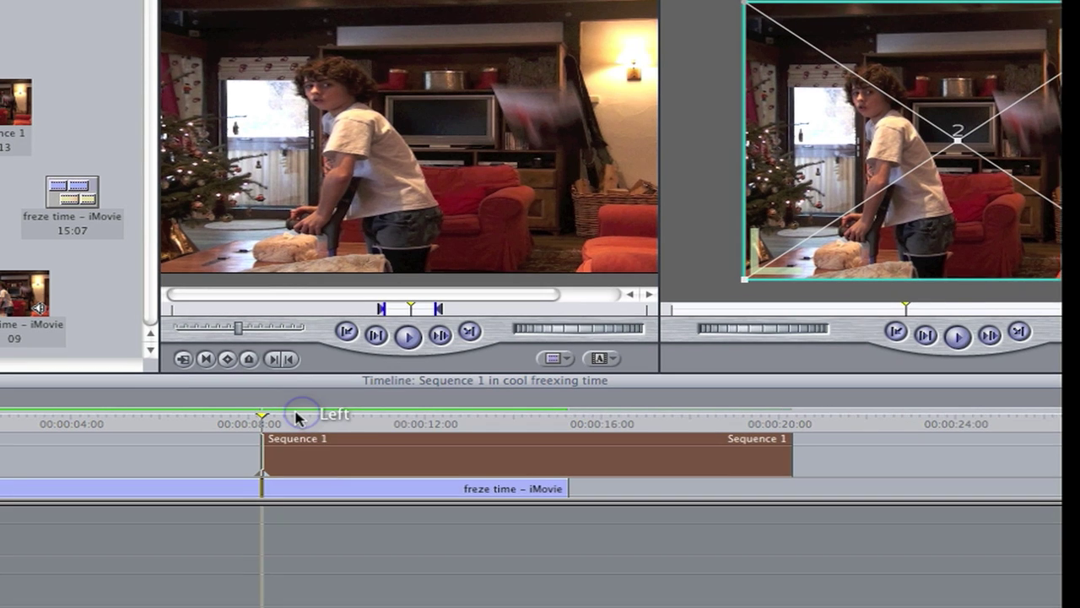
click(257, 414)
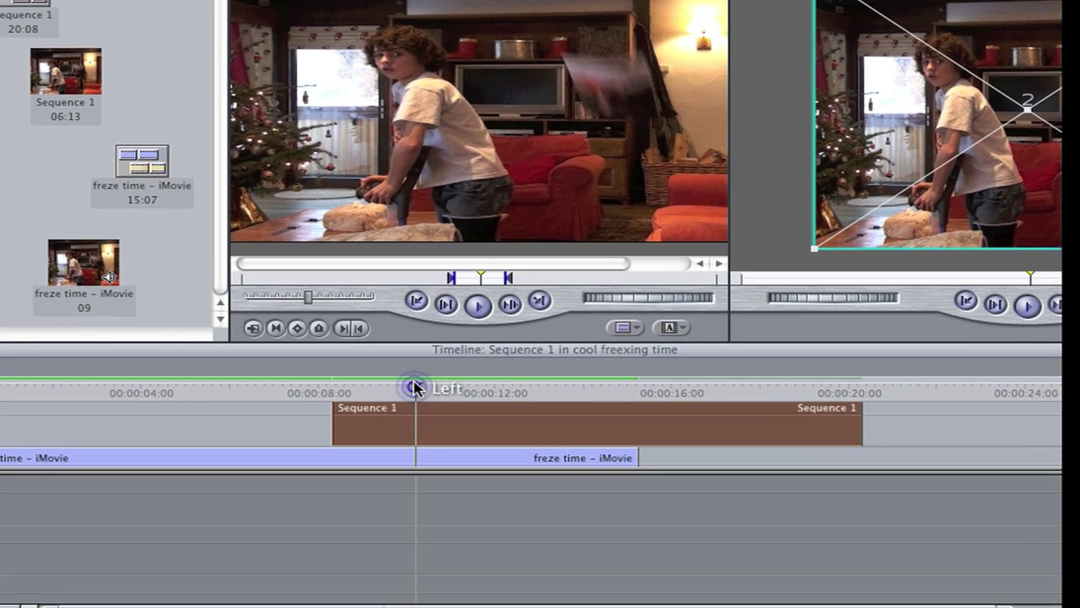
click(371, 394)
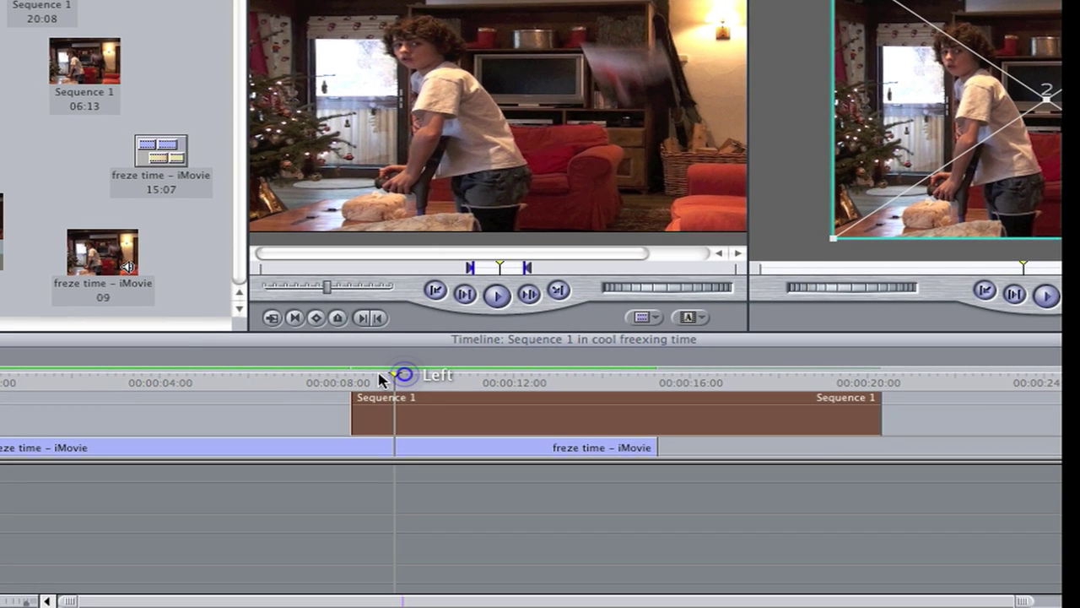
drag(378, 380, 330, 378)
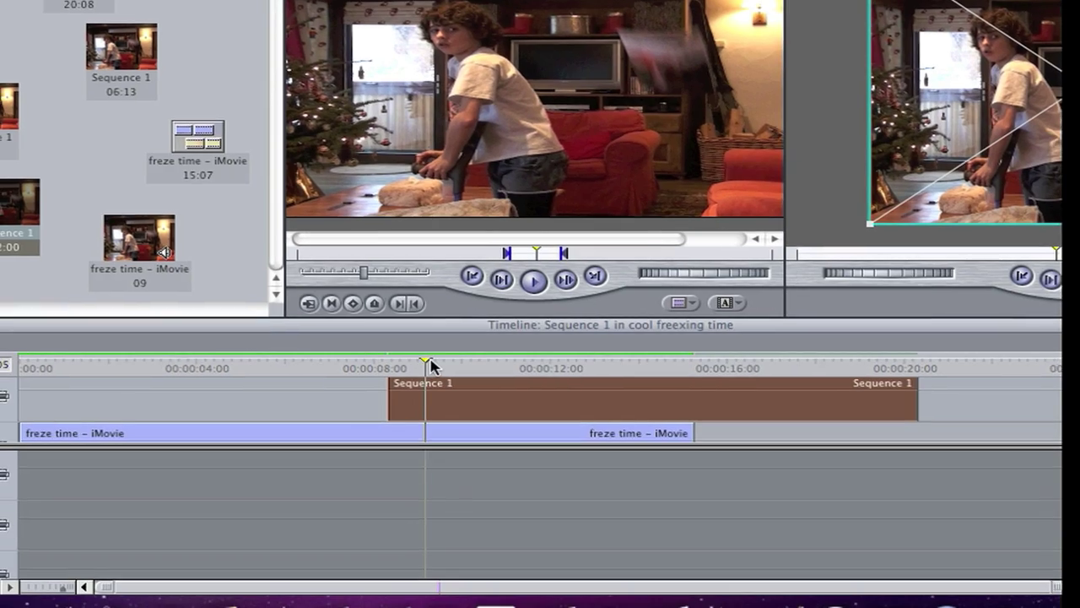
click(415, 369)
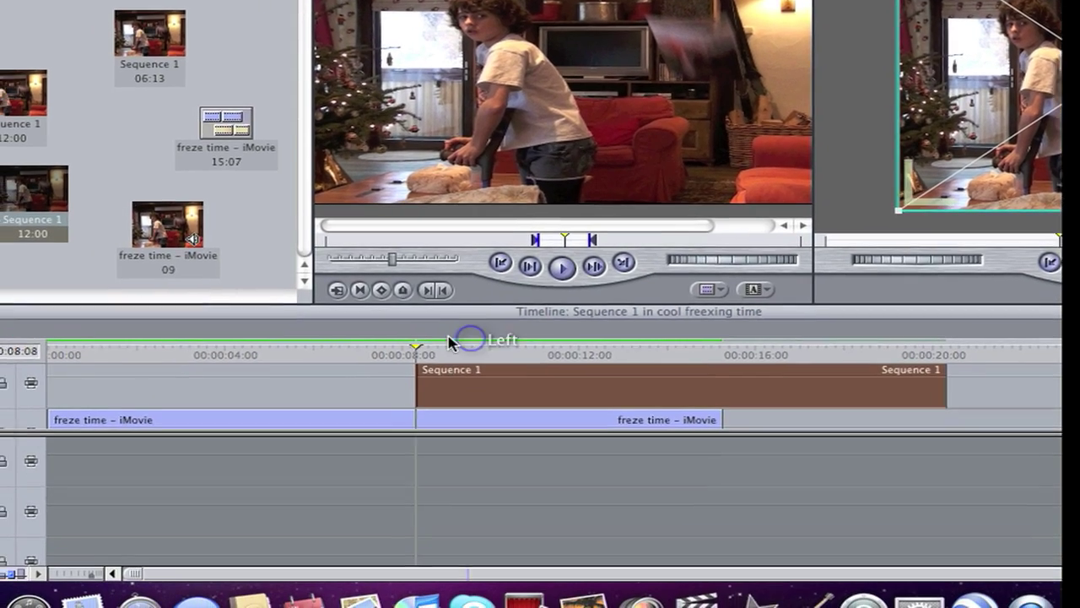
click(412, 361)
click(468, 331)
click(460, 335)
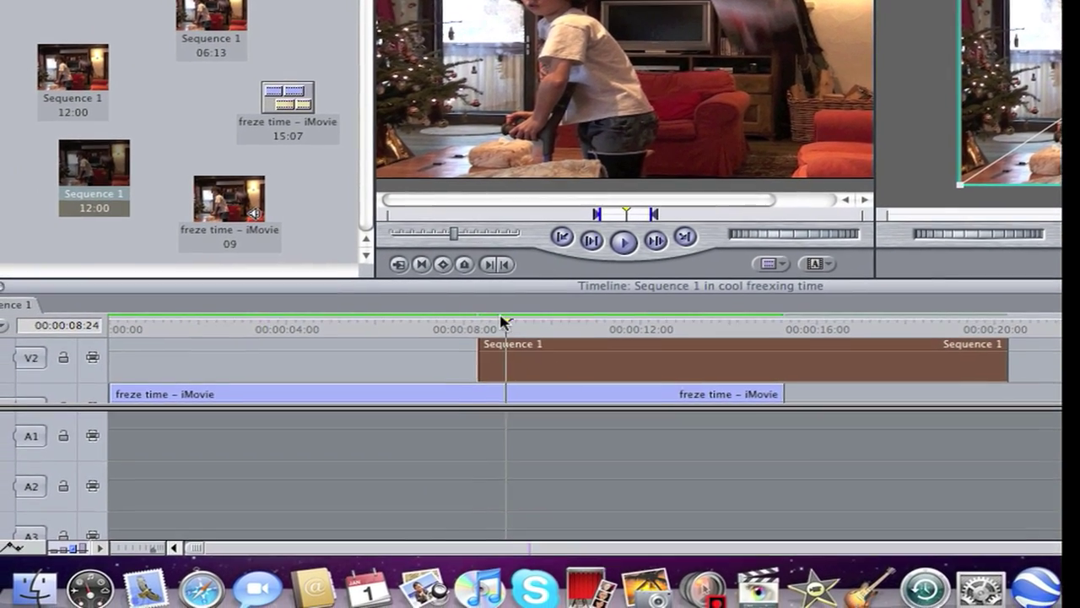
click(503, 317)
key(Right)
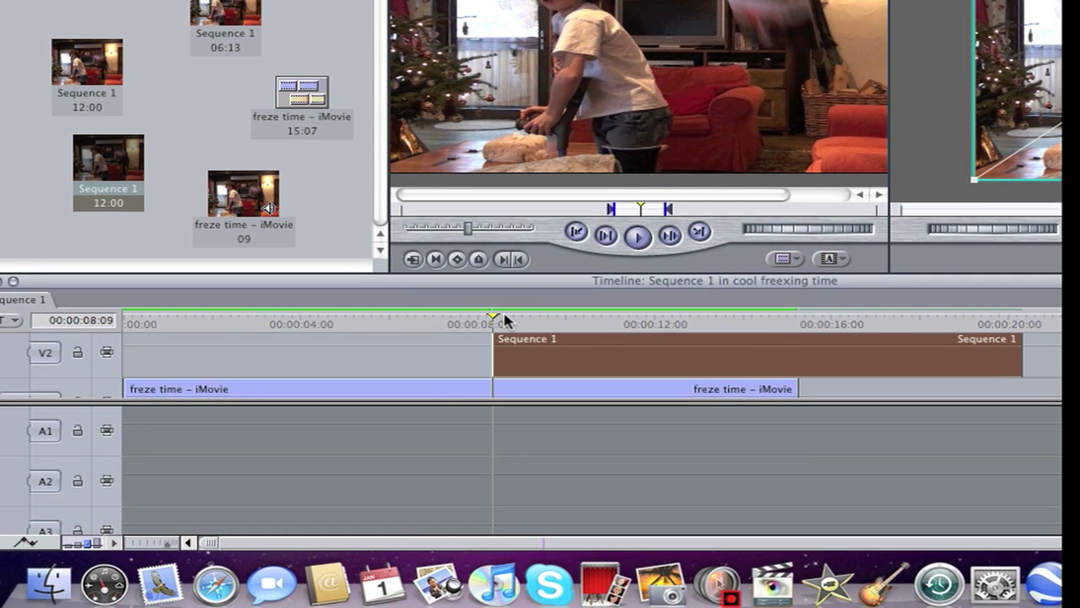
key(Left)
key(Left)
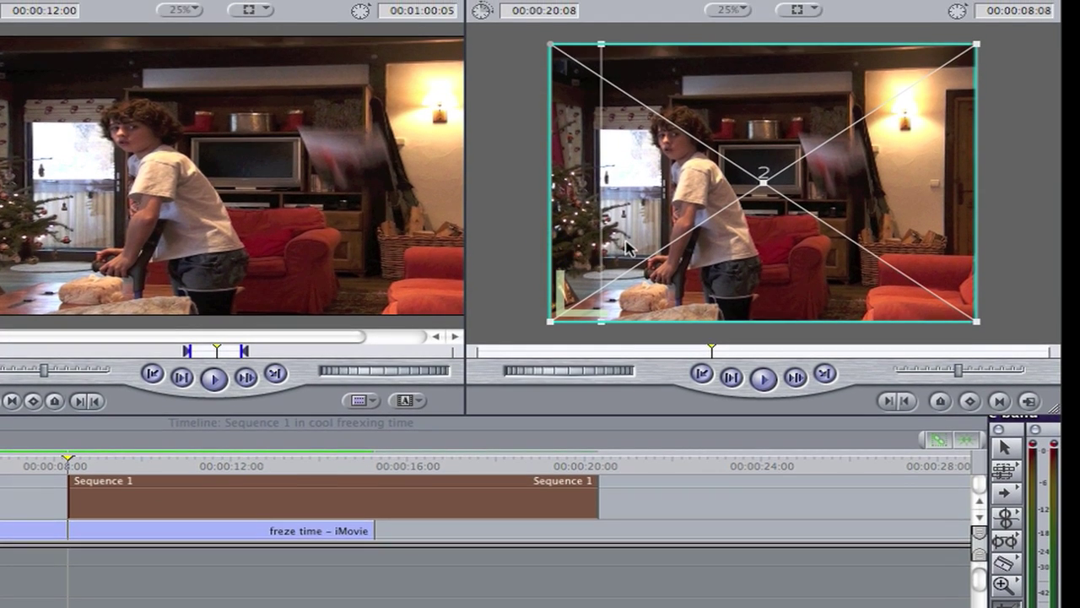
- Crop the left side of the V2 freeze frame to just past the boy and play back the effect
drag(626, 241, 755, 223)
drag(757, 266, 780, 242)
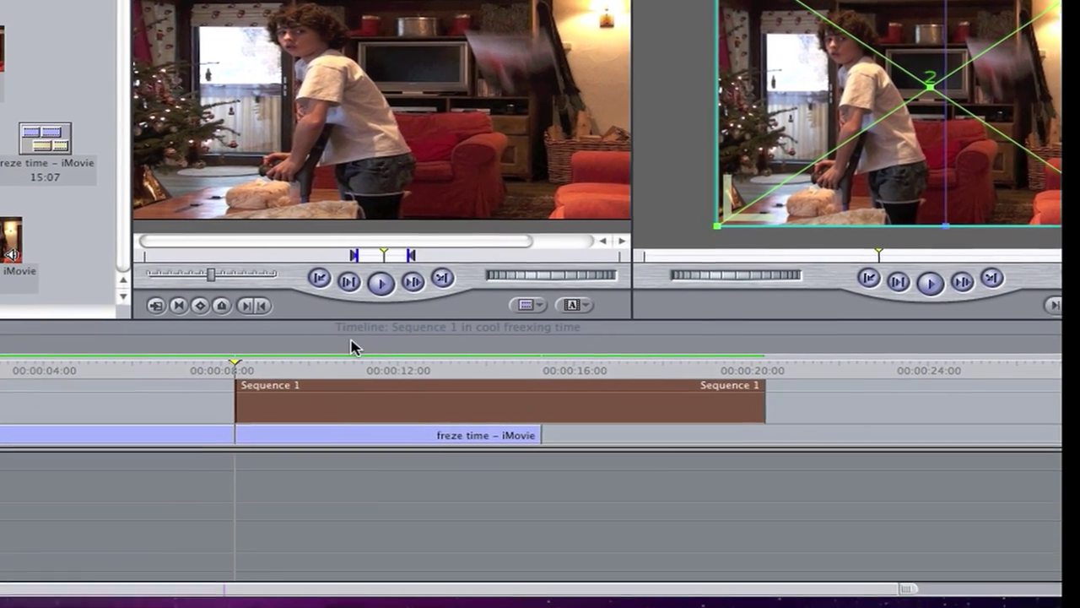
drag(92, 396, 47, 396)
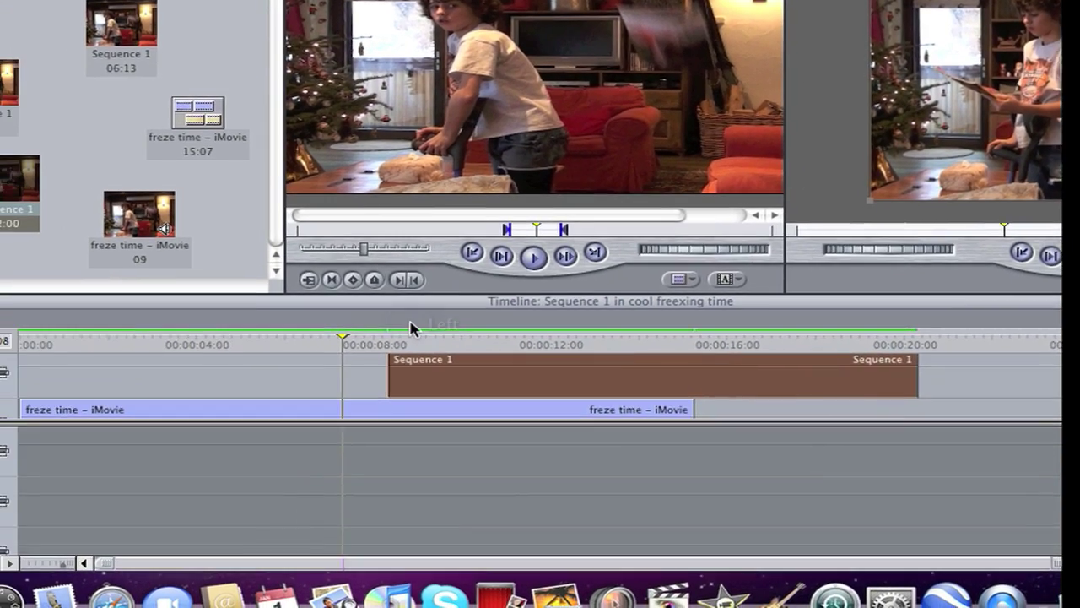
key(space)
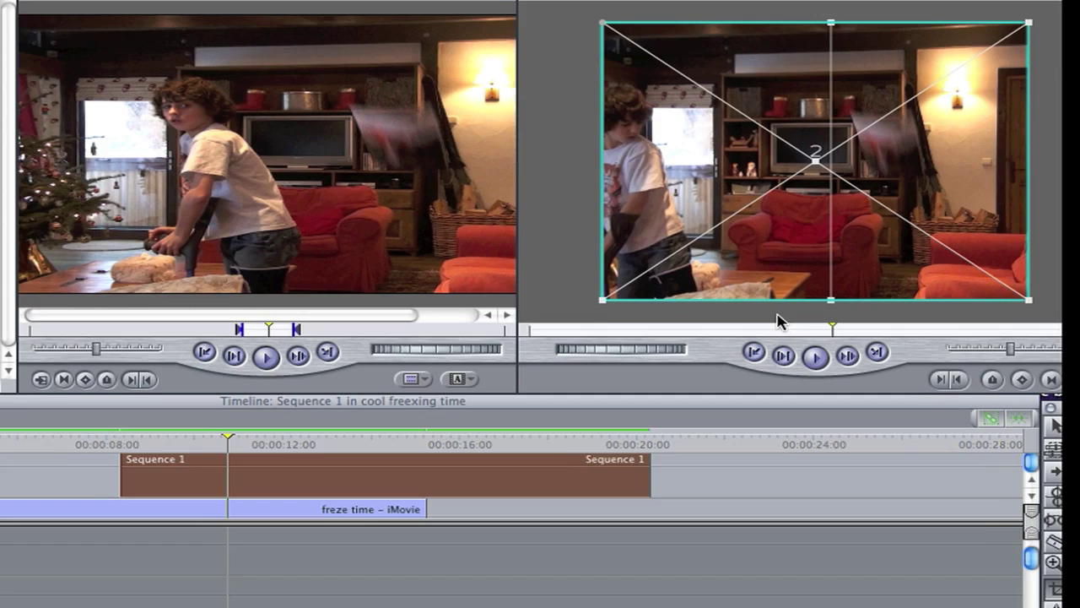
click(1042, 263)
click(576, 320)
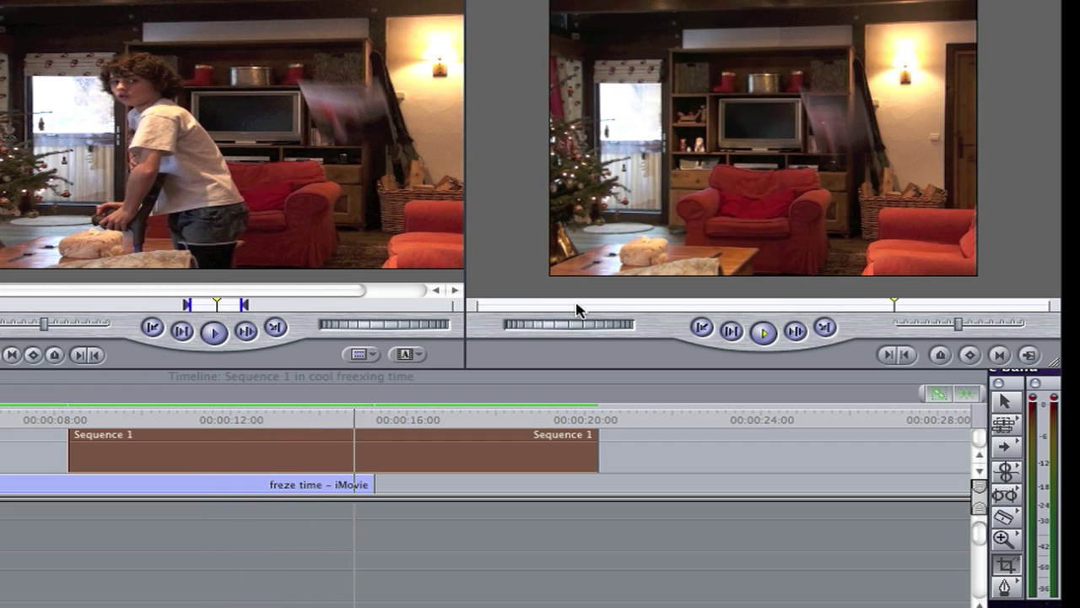
key(space)
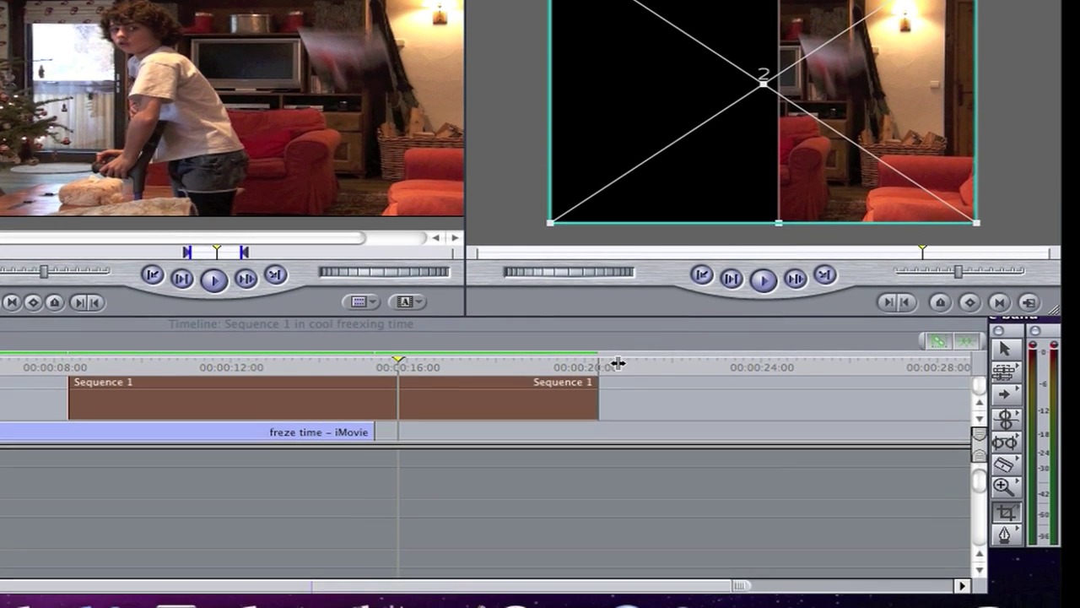
- Trim the end of the V2 freeze frame to match the V1 clip's end at 00:00:15:07
drag(618, 363, 413, 389)
drag(471, 339, 463, 335)
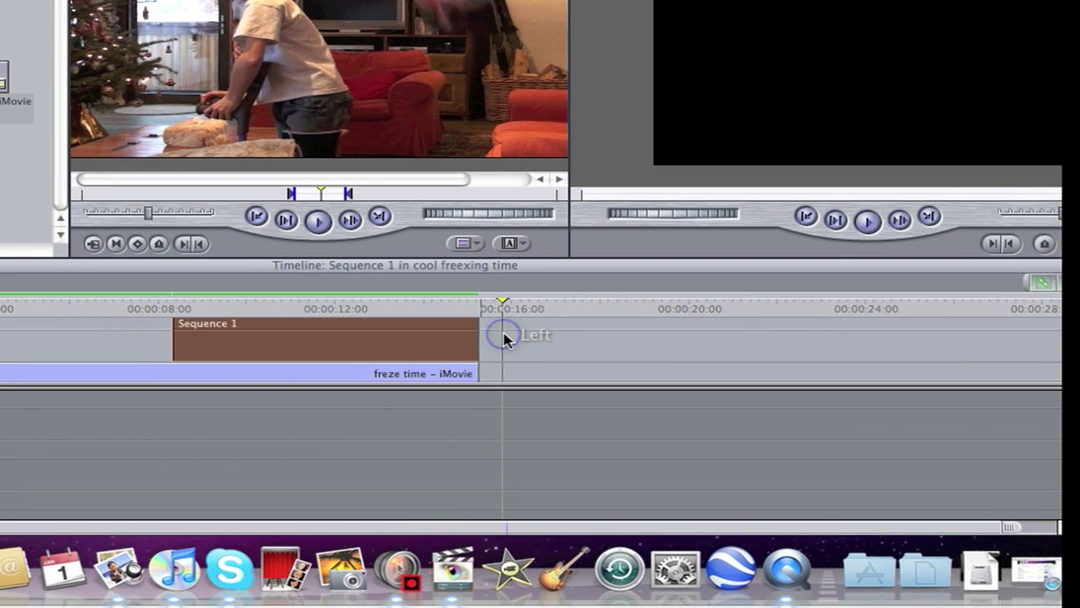
click(518, 342)
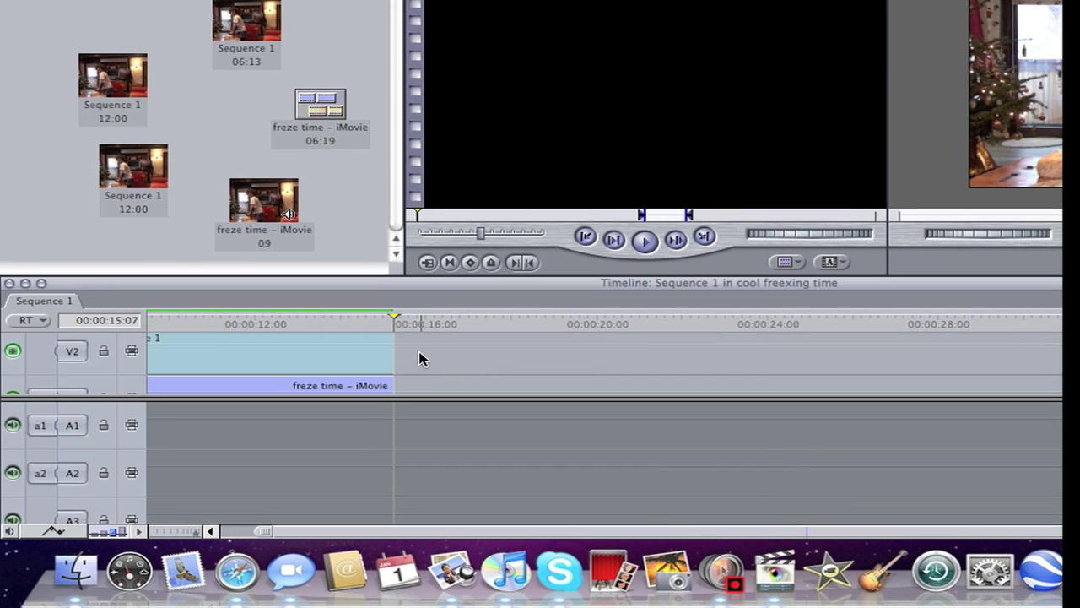
- Copy the original V1 clip and paste it on V1 starting at 00:00:16:00
drag(394, 319, 328, 319)
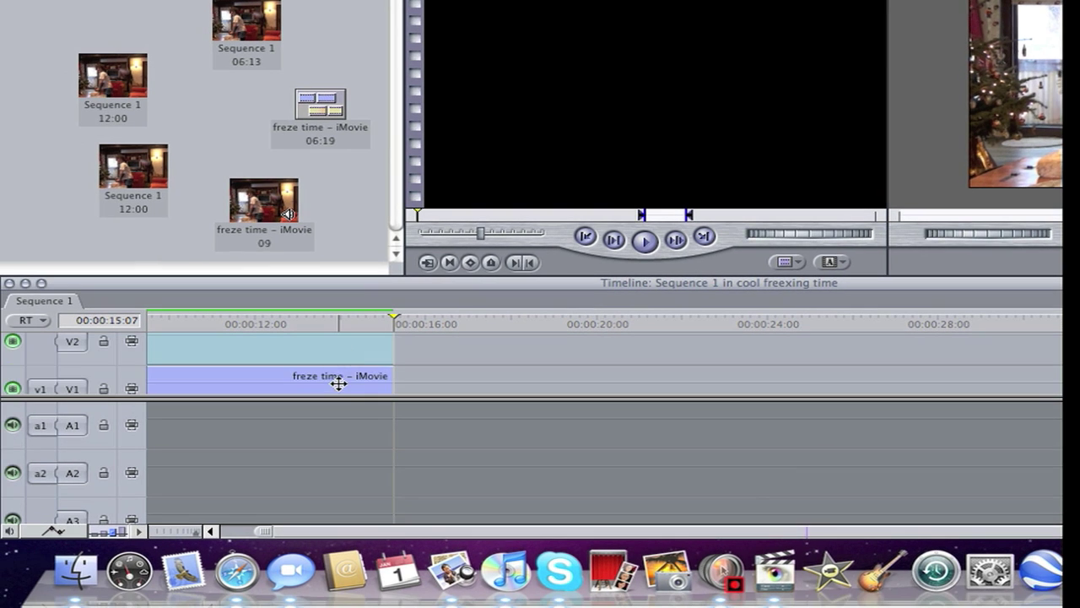
click(215, 424)
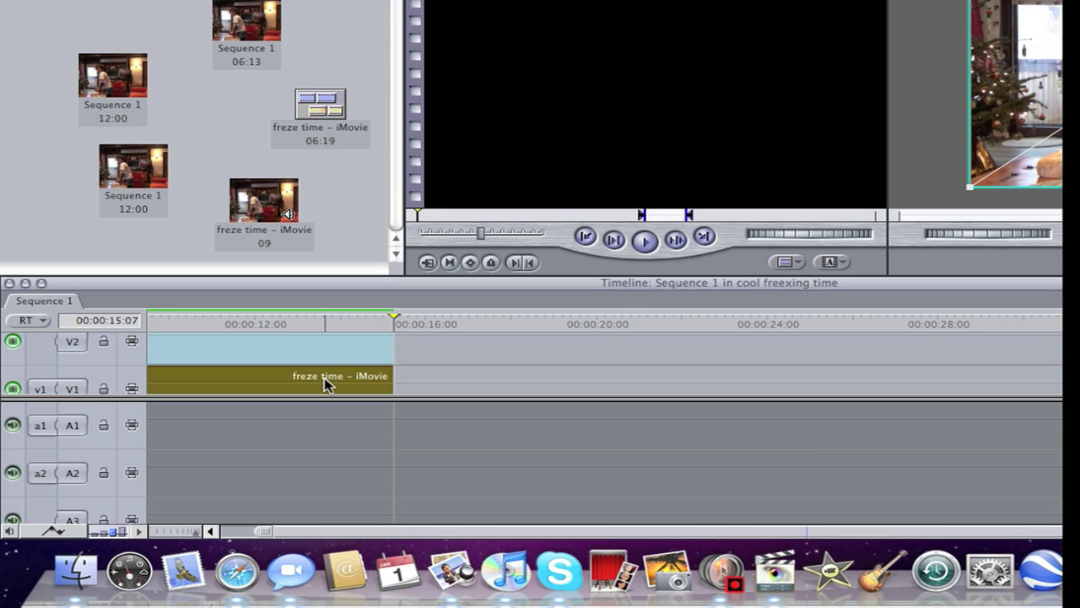
drag(390, 318, 425, 321)
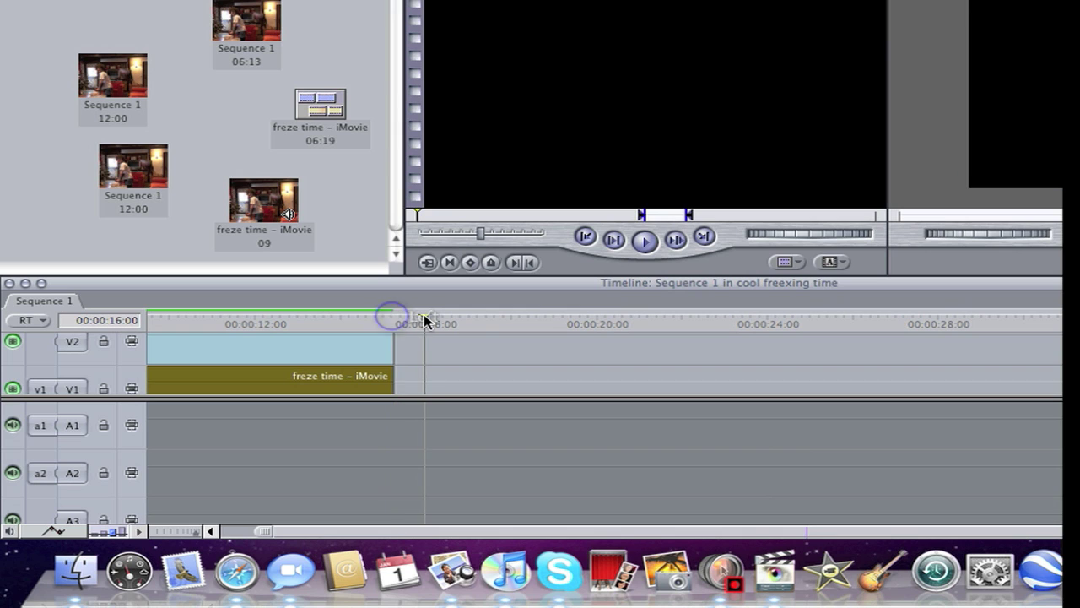
key(super+v)
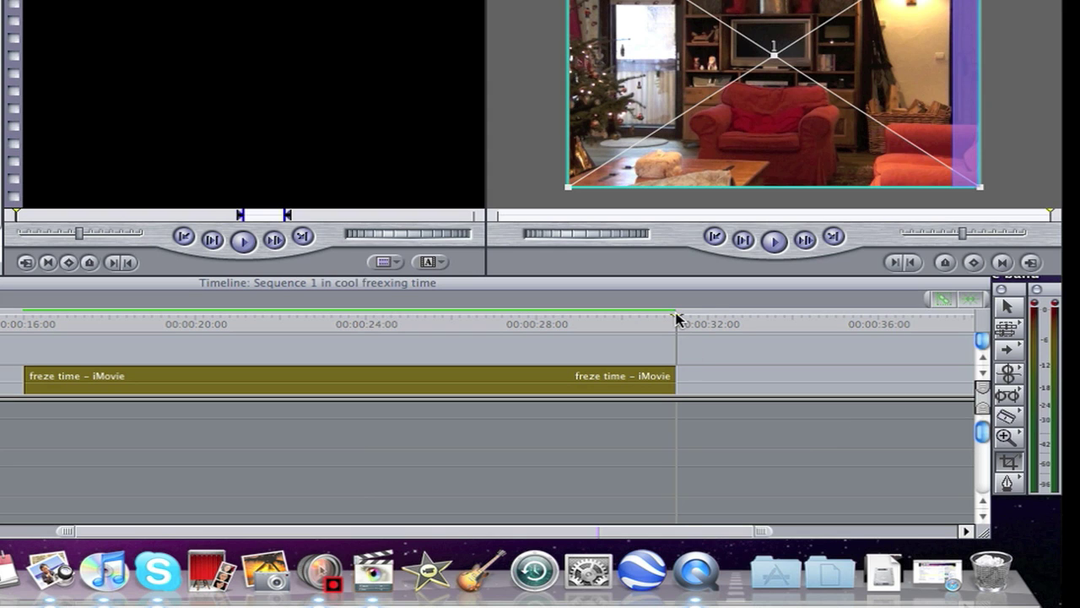
- Open the pasted clip in the Viewer and park the sequence playhead near the V2 freeze frame's end at 00:00:15:03
drag(655, 320, 535, 326)
drag(542, 382, 384, 154)
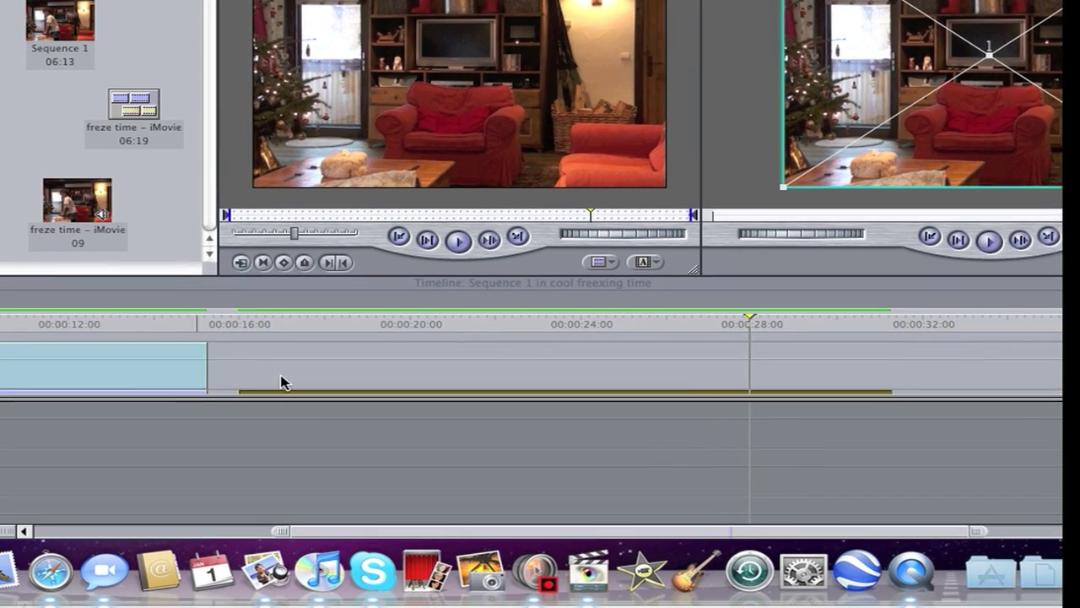
click(173, 367)
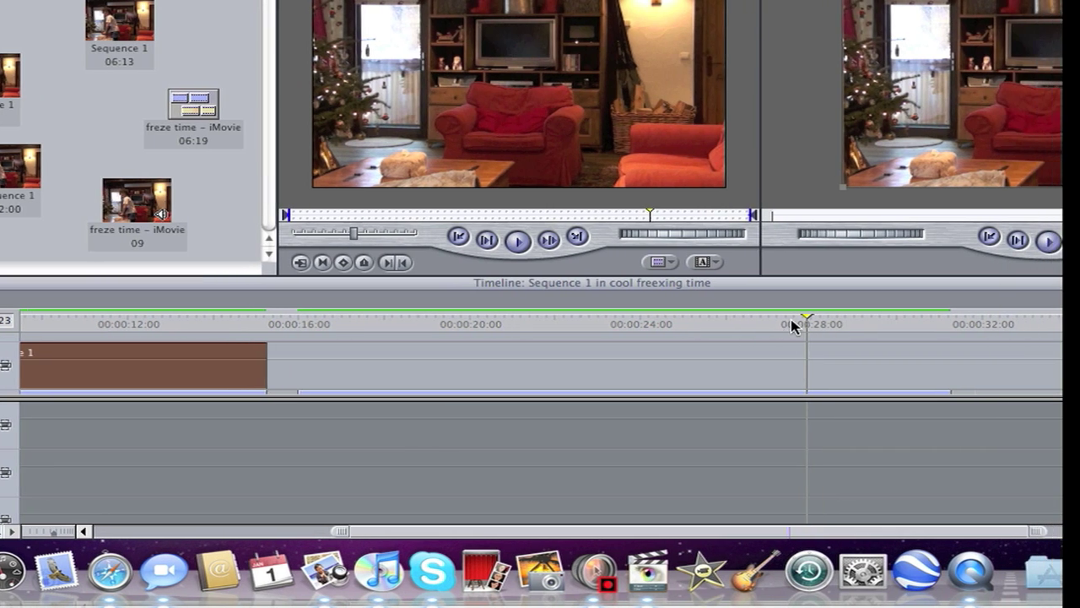
drag(926, 316, 292, 346)
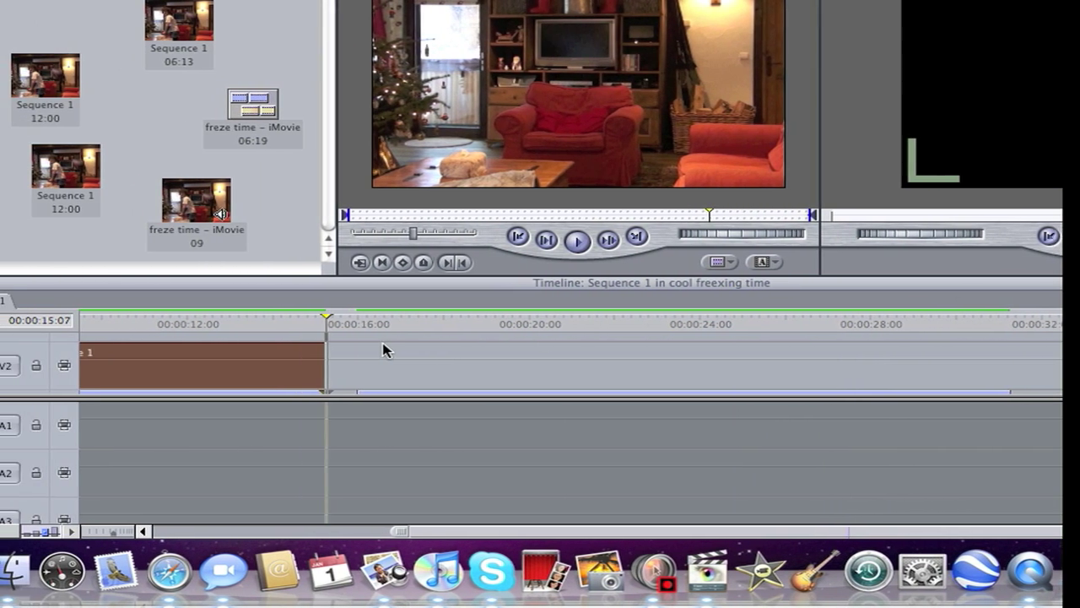
click(247, 352)
key(Left)
key(Left)
key(Left)
key(Left)
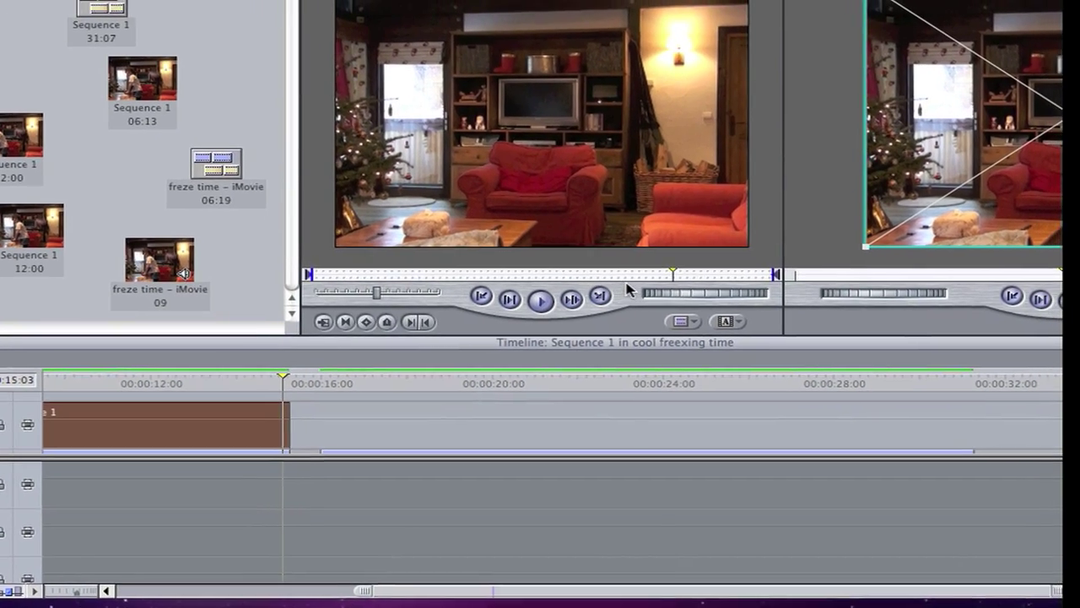
- Set the pasted clip's In point in the Viewer to the throw frame matching the freeze frame and play the trimmed clip
drag(642, 279, 622, 273)
drag(567, 298, 509, 300)
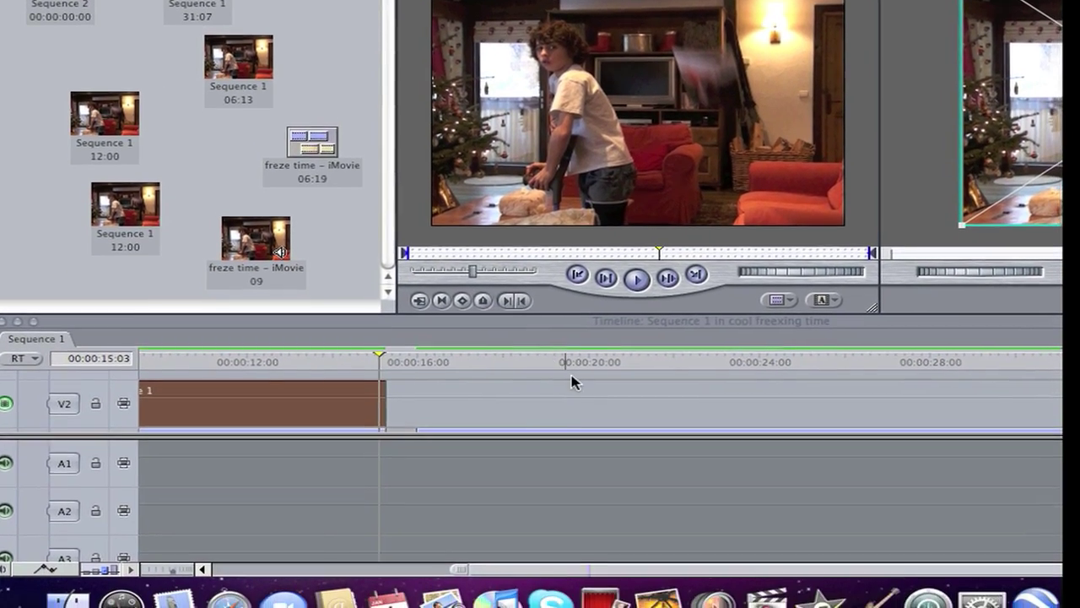
scroll(588, 441, down, 2)
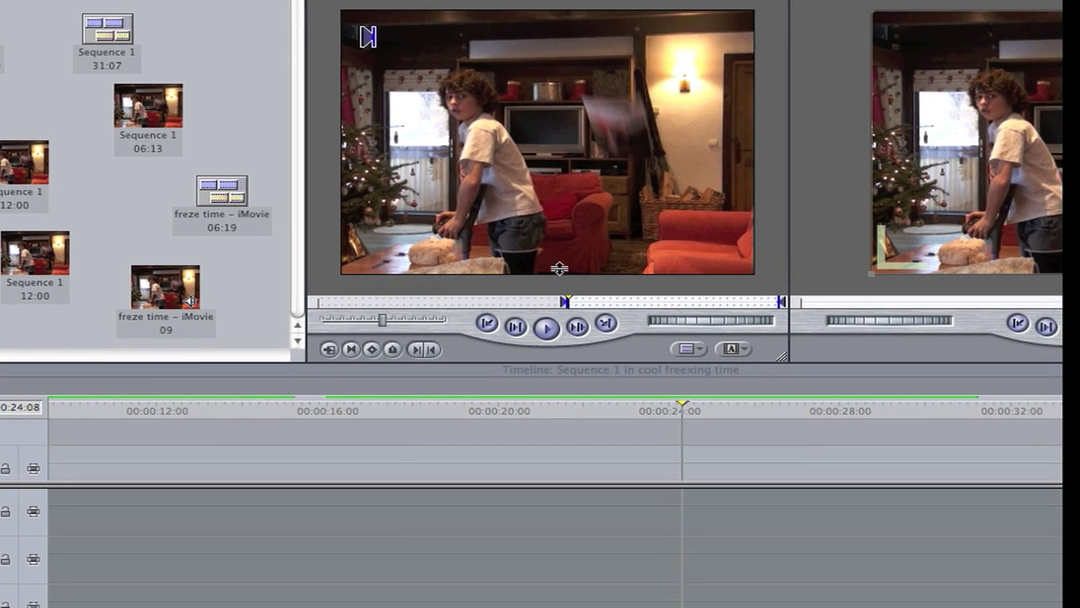
click(563, 247)
scroll(524, 411, down, 5)
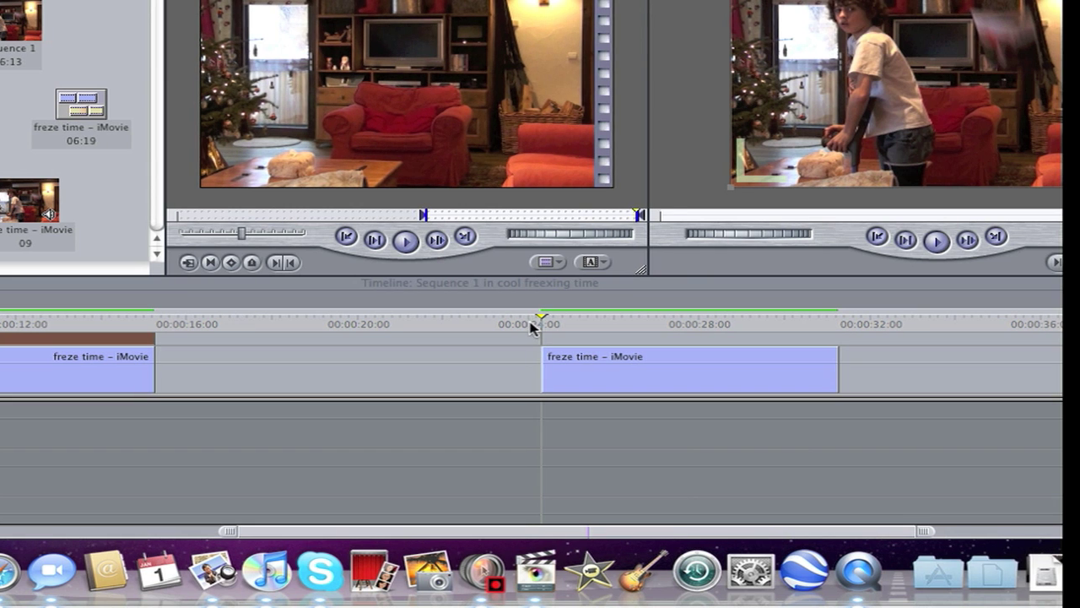
click(551, 365)
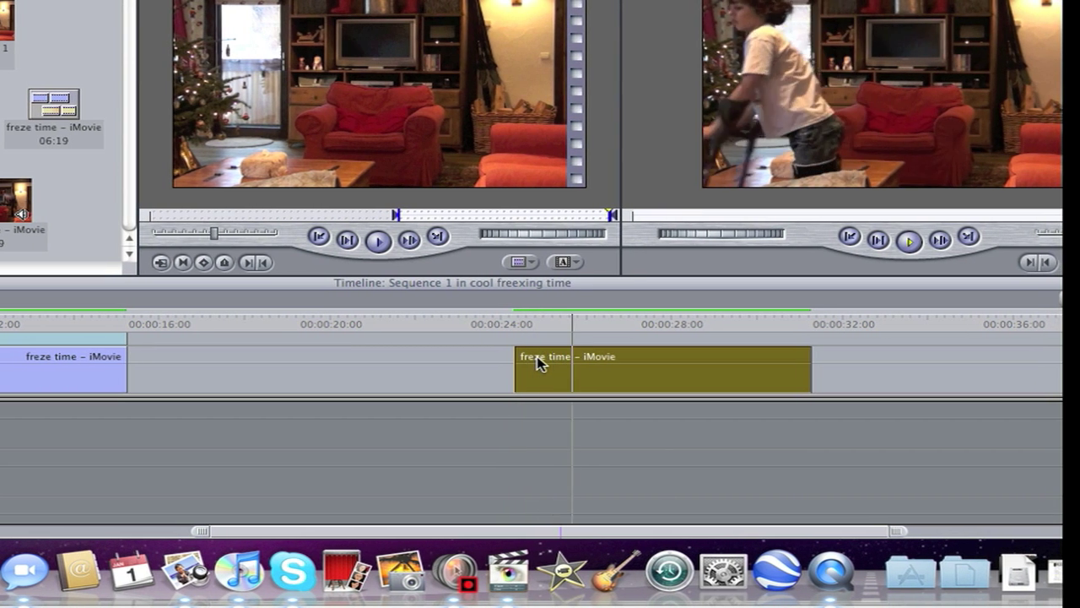
key(space)
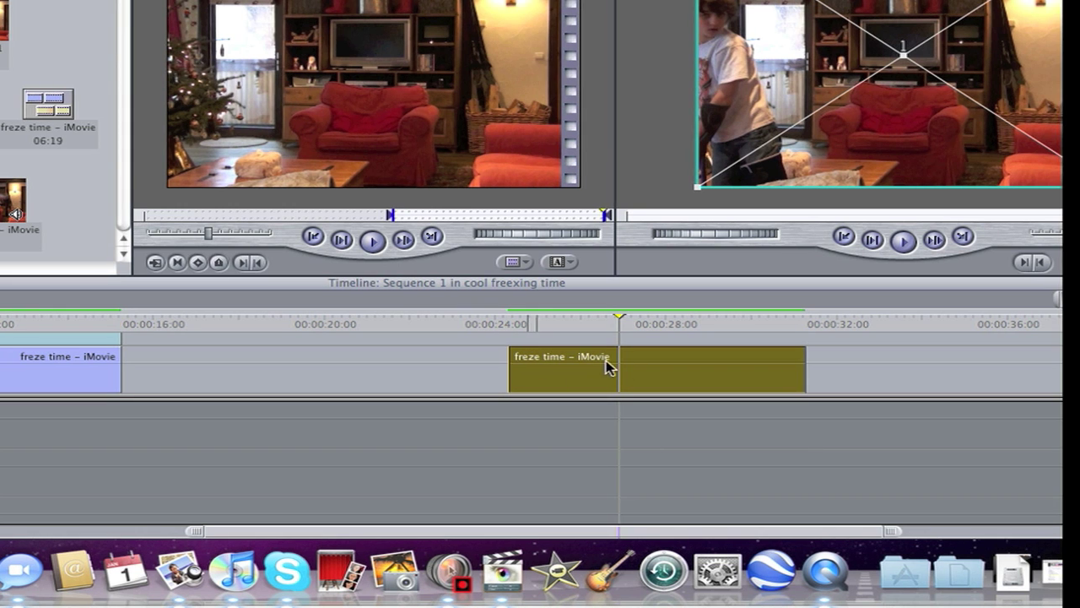
- Shorten the freeze frame on V2 so it ends at 00:00:13:19
scroll(272, 390, up, 3)
scroll(407, 388, down, 1)
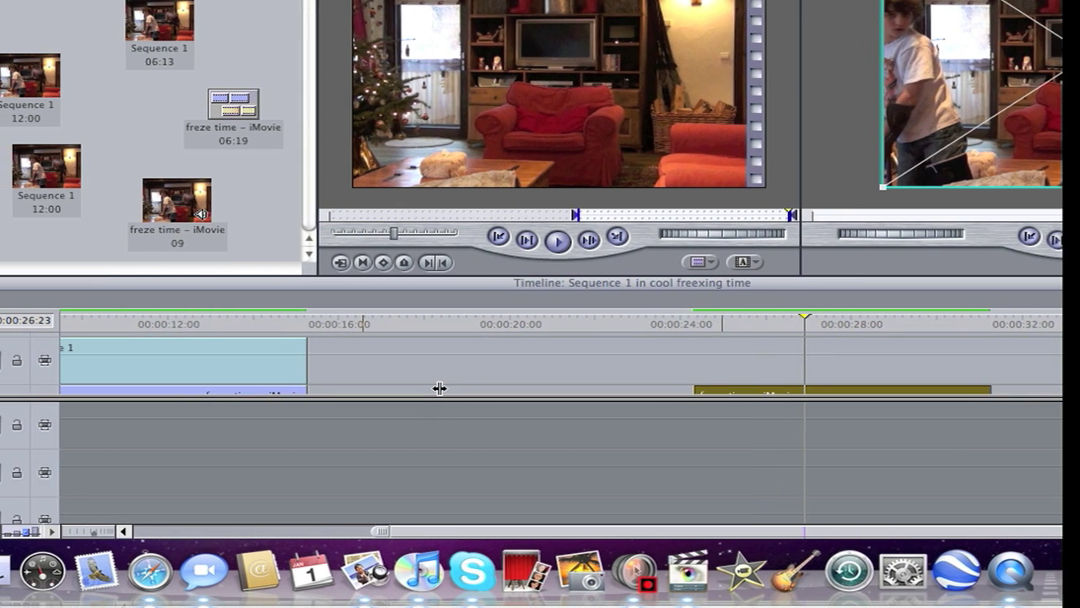
drag(392, 362, 366, 362)
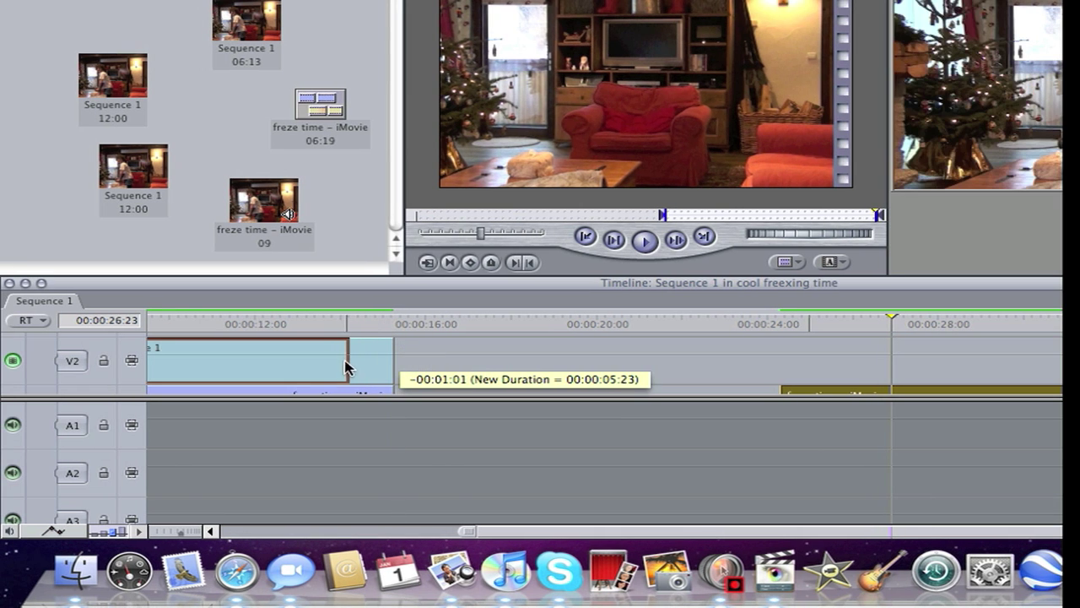
drag(268, 364, 222, 363)
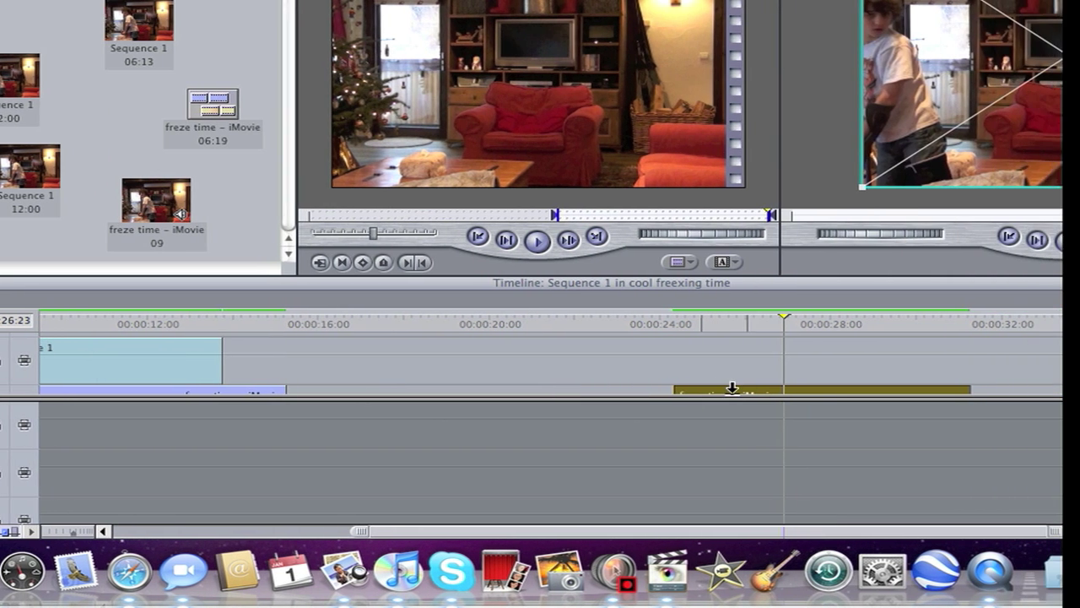
- Move the trimmed clip copy from V1 onto V2, directly against the end of the freeze frame
drag(882, 392, 790, 354)
drag(655, 353, 284, 350)
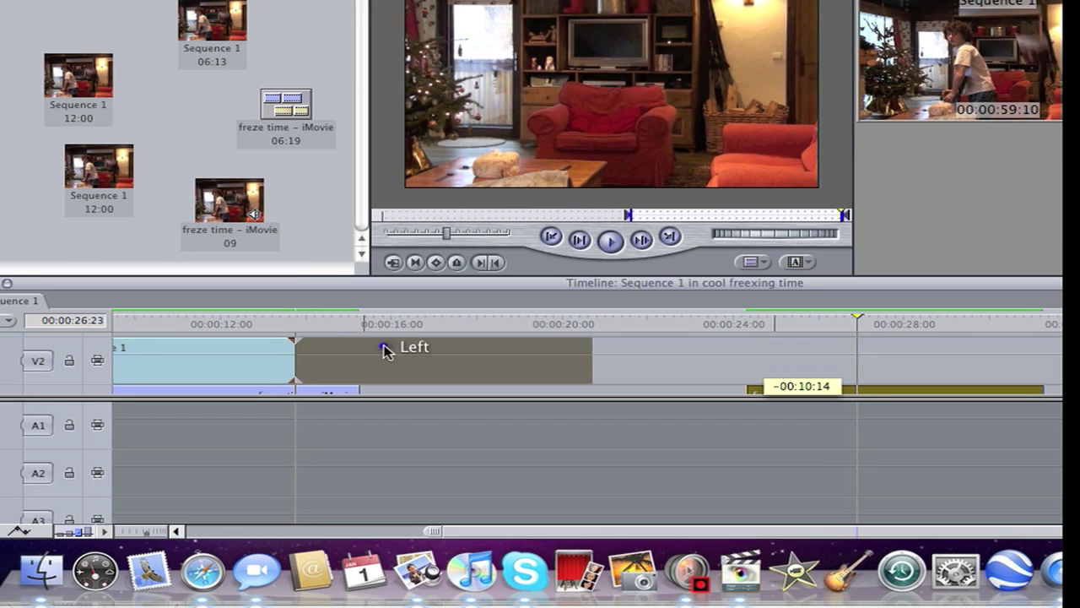
drag(384, 352, 378, 350)
- Render the sequence and play it back from 00:00:12:23 across the join on V2
drag(606, 318, 280, 340)
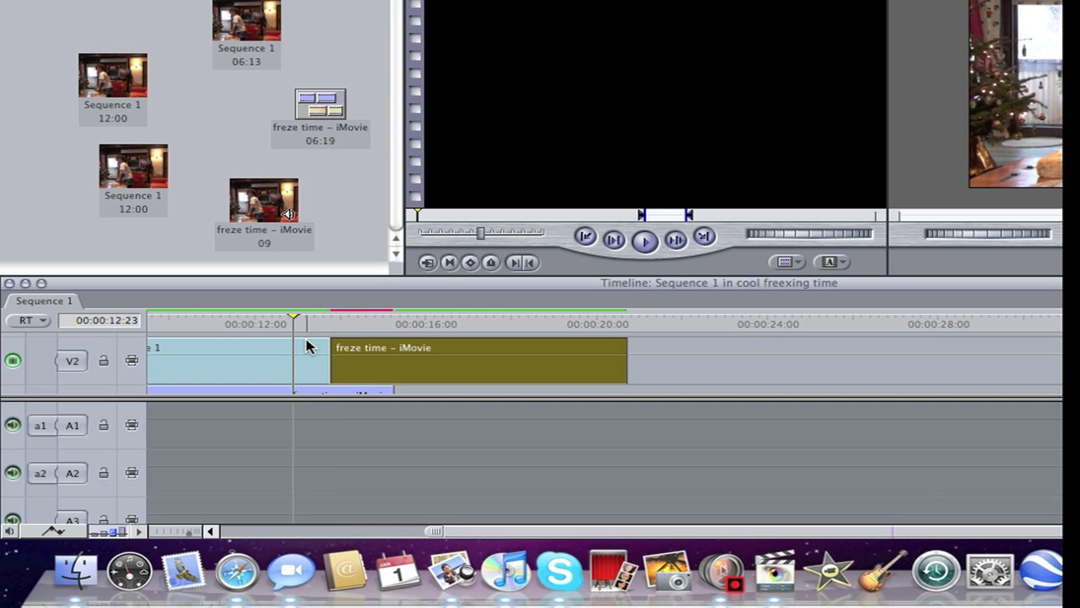
key(super+r)
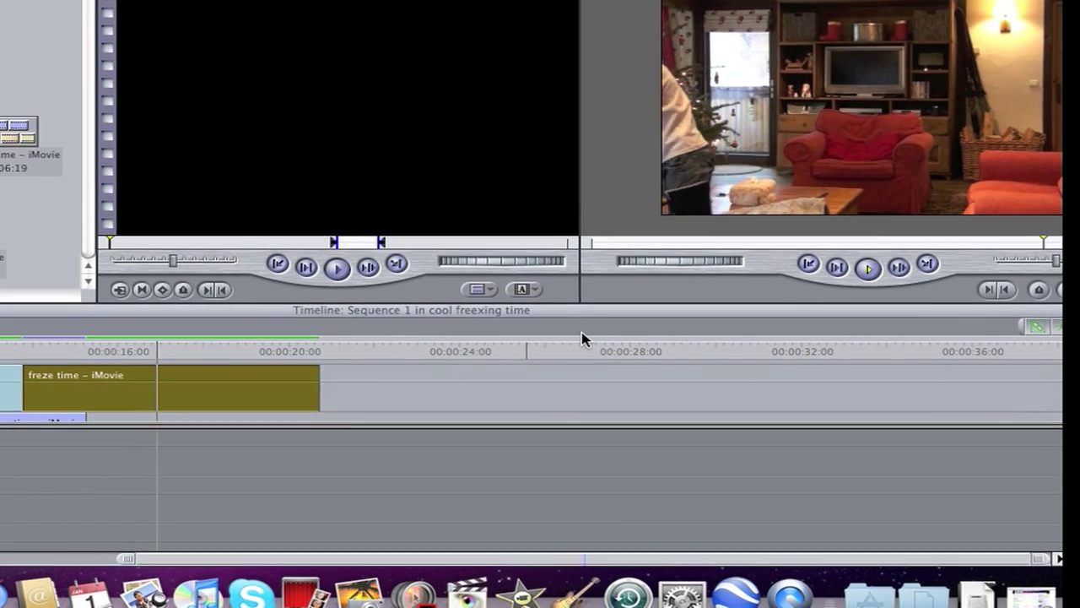
key(space)
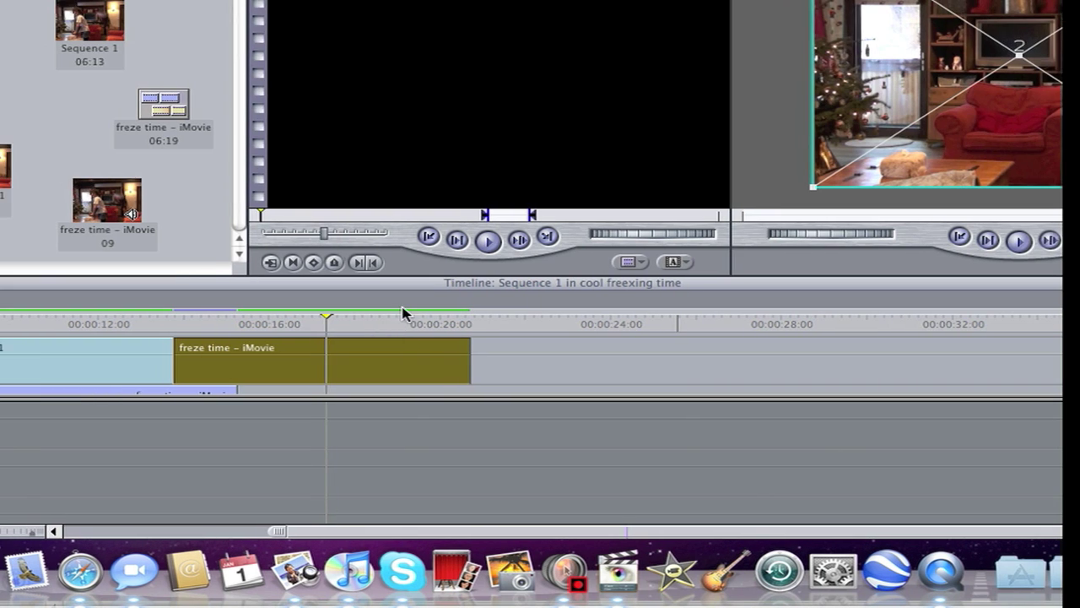
- Scrub back across the join between freeze frame and moved clip on V2 and park the playhead on it at 00:00:13:19
click(395, 308)
drag(388, 321, 368, 321)
drag(447, 329, 292, 347)
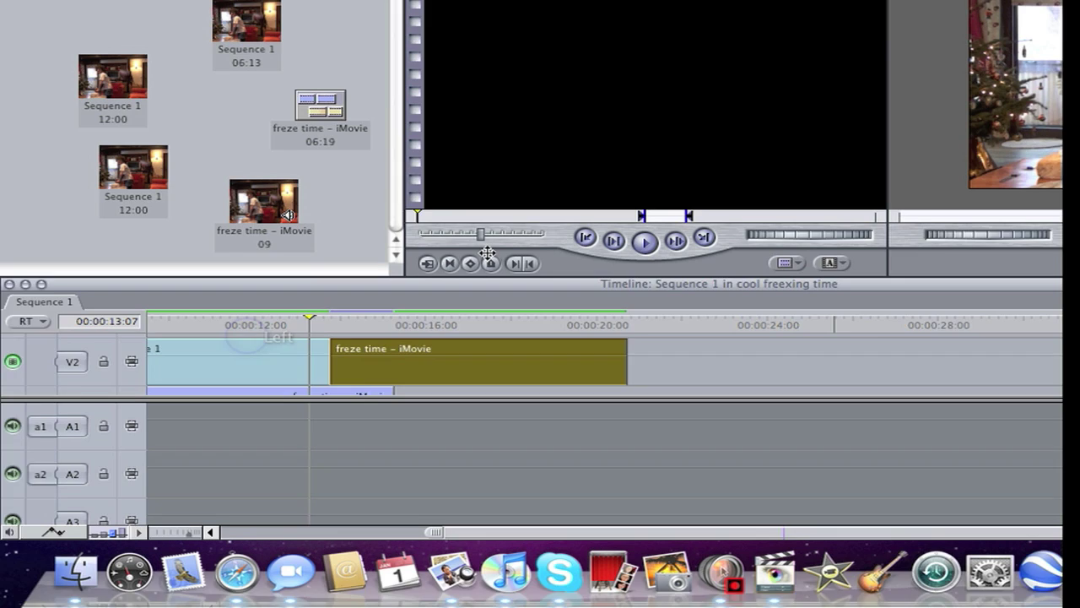
key(Left)
key(Left)
key(Left)
key(Down)
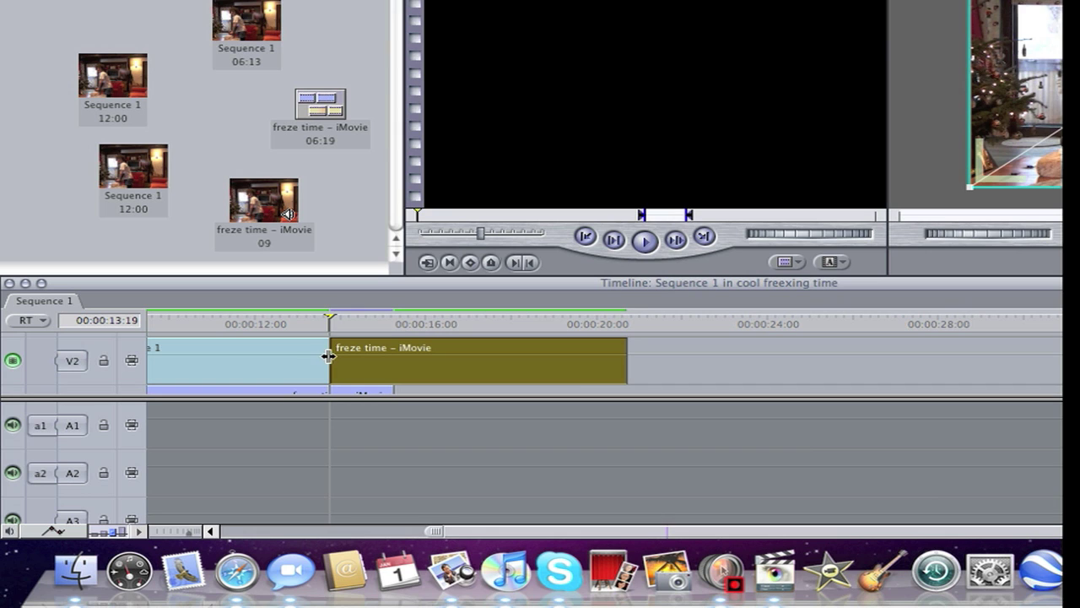
- Shorten the V2 freeze frame to end at about 00:00:12:22 and the clip copy after it at about 00:00:19:00
drag(328, 355, 291, 356)
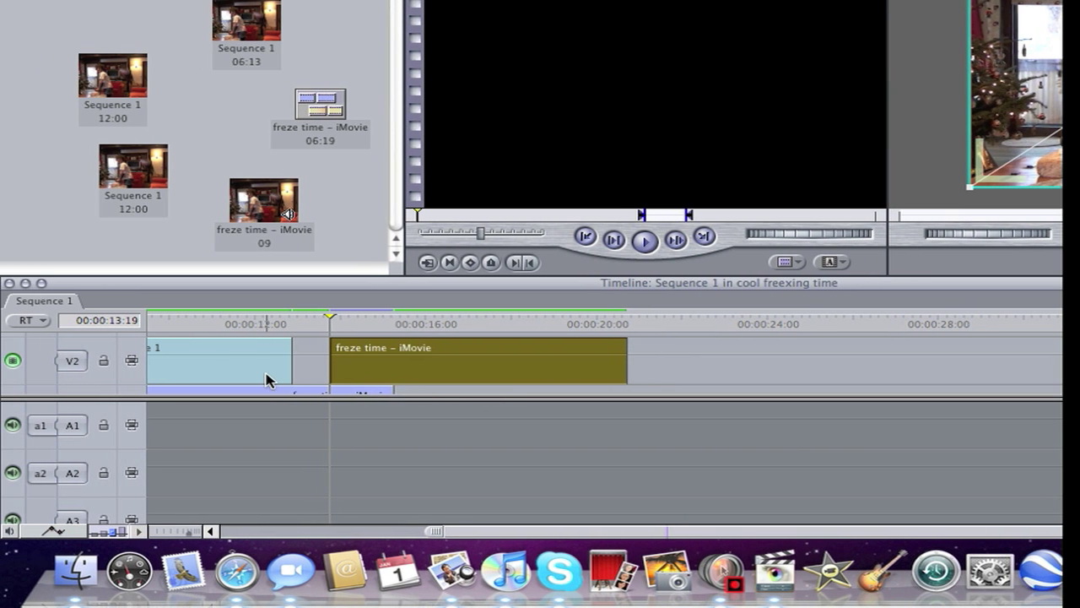
scroll(269, 381, up, 1)
scroll(268, 380, left, 4)
scroll(268, 380, down, 3)
scroll(265, 379, up, 2)
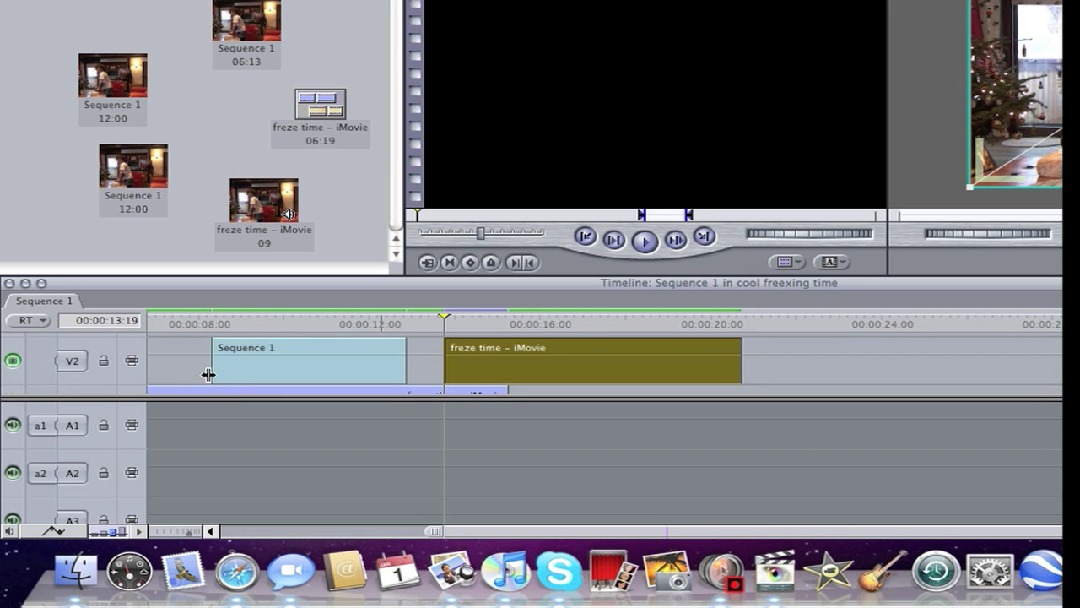
drag(738, 356, 699, 363)
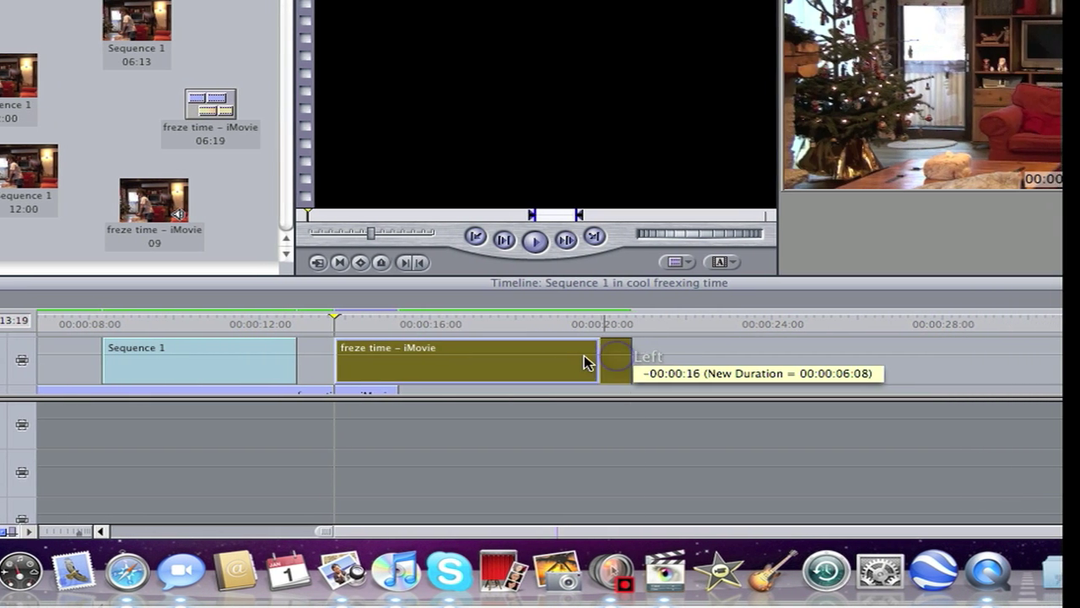
drag(588, 361, 560, 363)
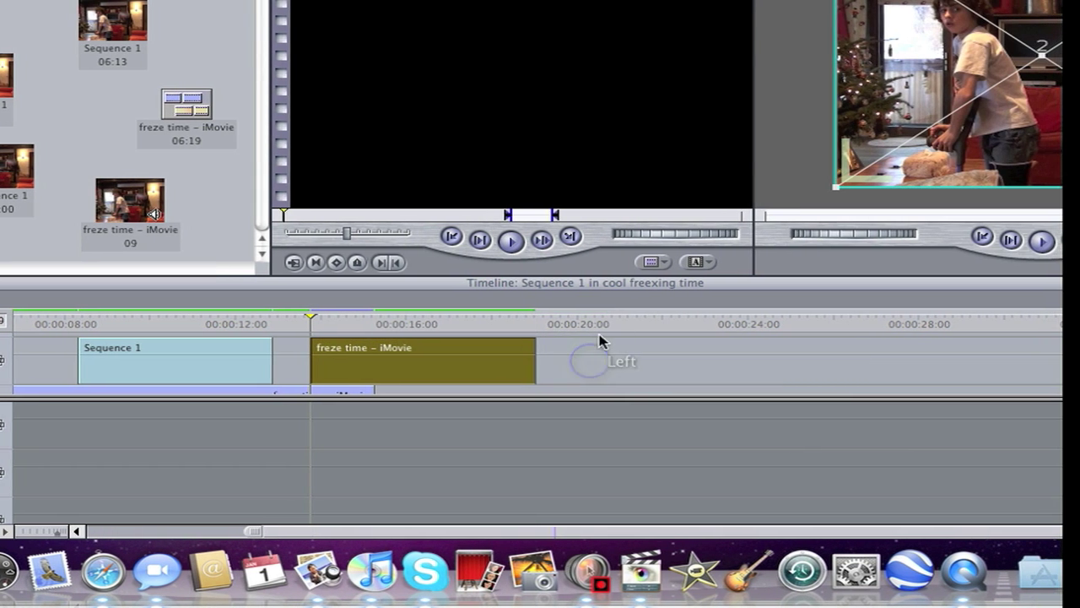
- Scrub through the shortened clip copy on V2 and park the playhead near its start at 00:00:14:08
drag(312, 319, 485, 322)
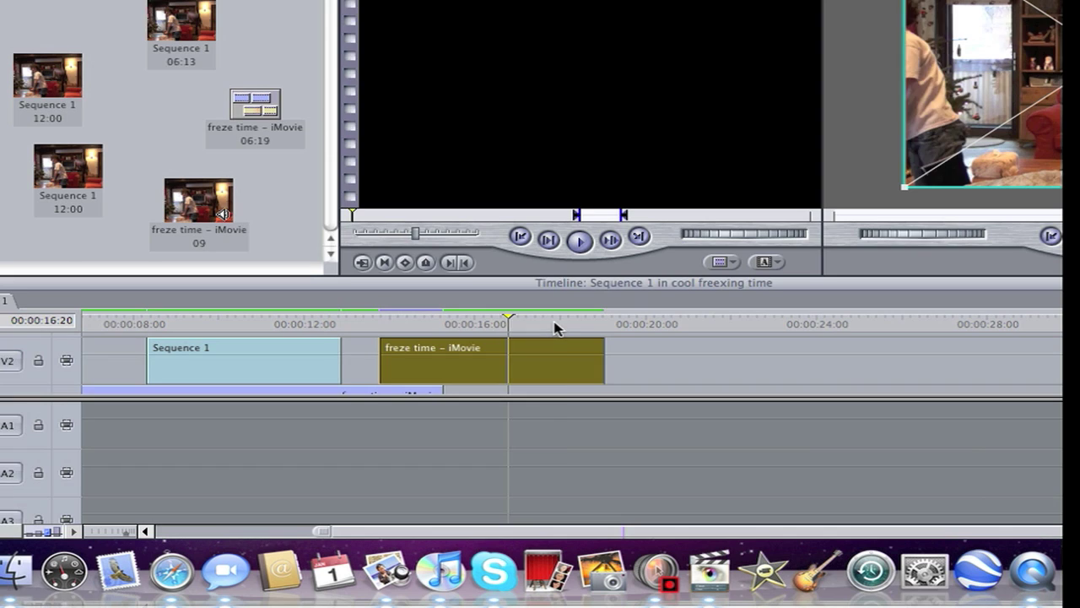
drag(555, 322, 587, 322)
drag(560, 331, 399, 369)
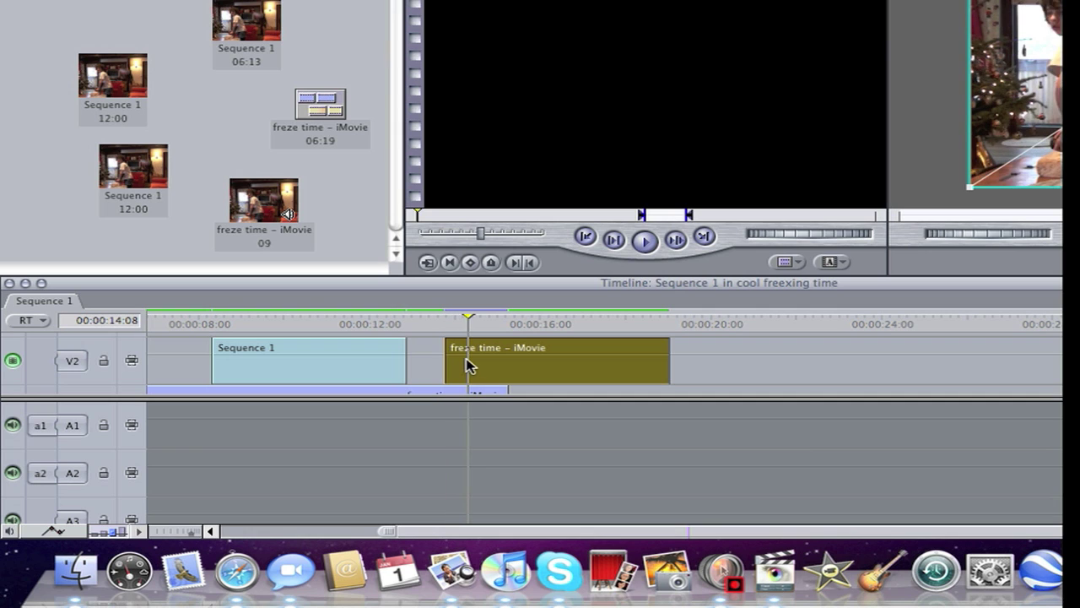
- Move the clip copy on V2 so it ends level with the V1 clip, and butt the freeze frame against its start
drag(465, 357, 466, 359)
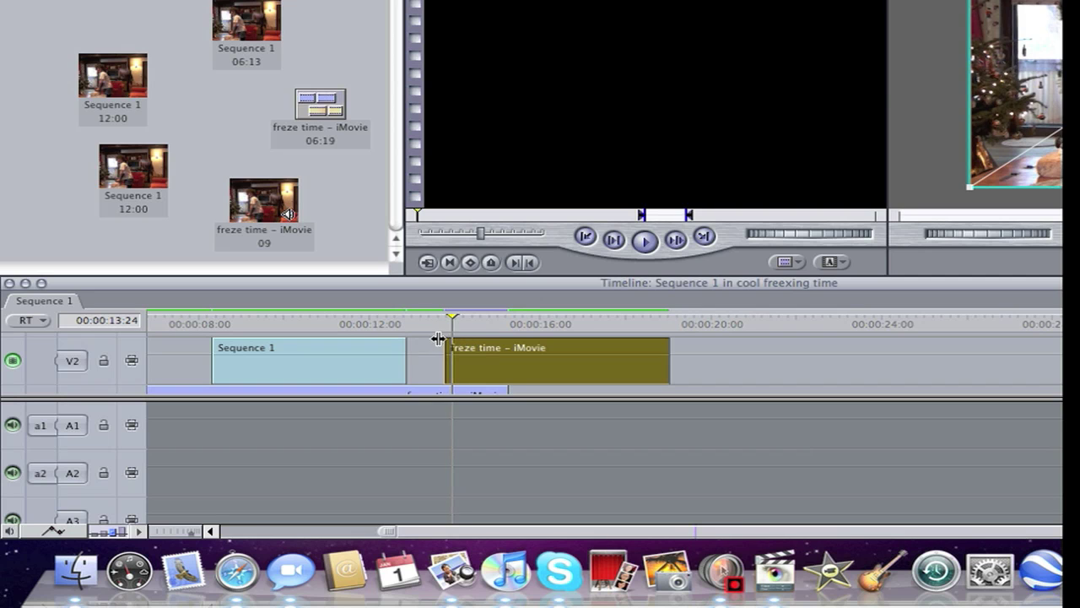
drag(670, 359, 504, 370)
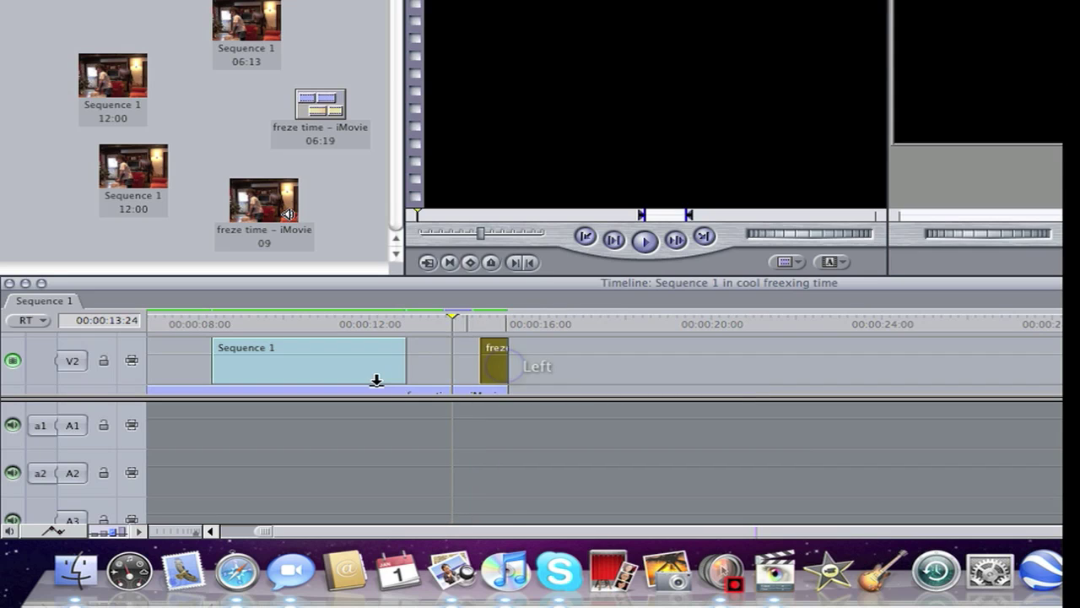
drag(371, 365, 489, 368)
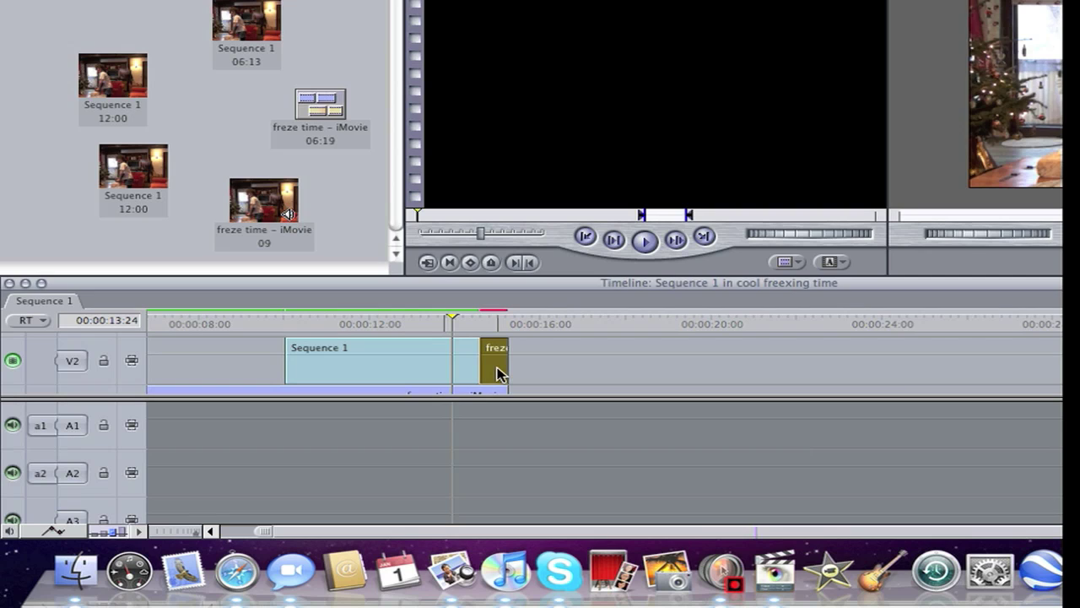
- Render the sequence with the repositioned V2 clips and play it back from the start
key(super+r)
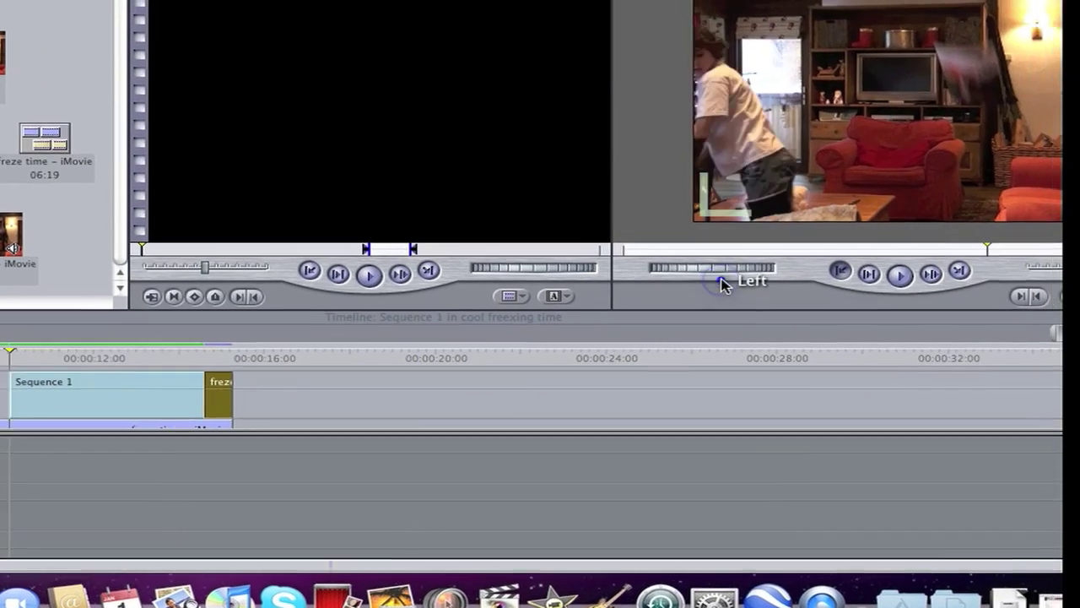
click(841, 270)
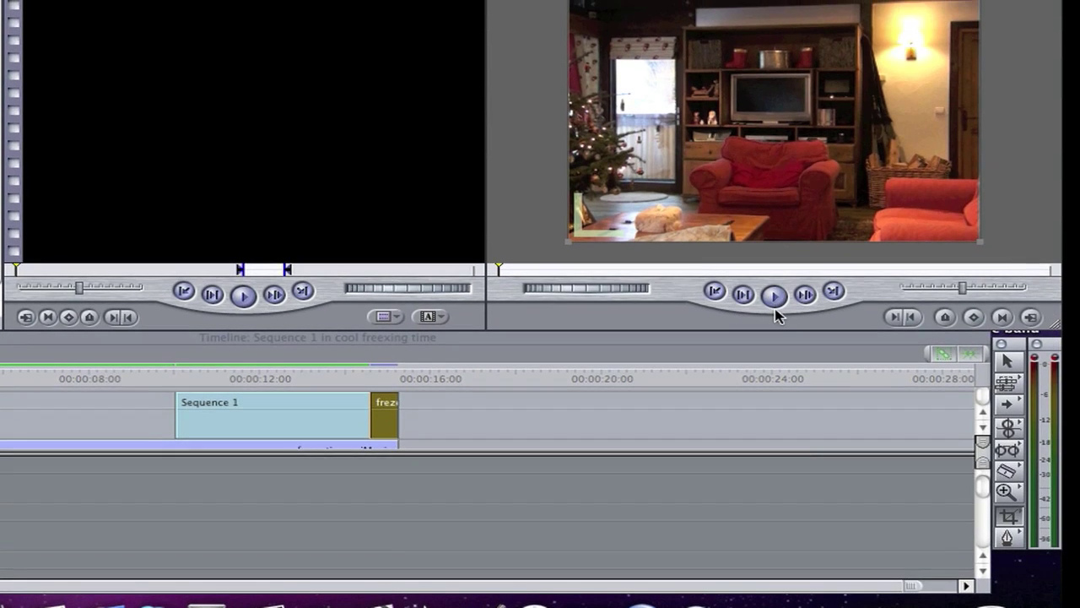
click(773, 296)
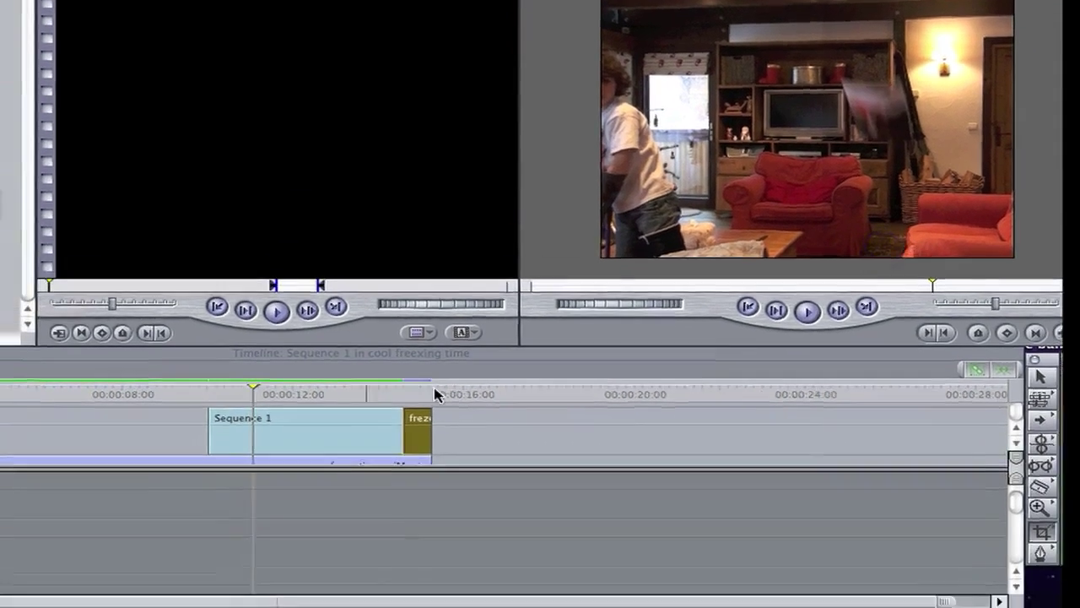
- Move the V2 freeze frame back to start at about 00:00:08:07 and extend its end to meet the clip copy
drag(435, 398, 401, 426)
drag(454, 317, 444, 334)
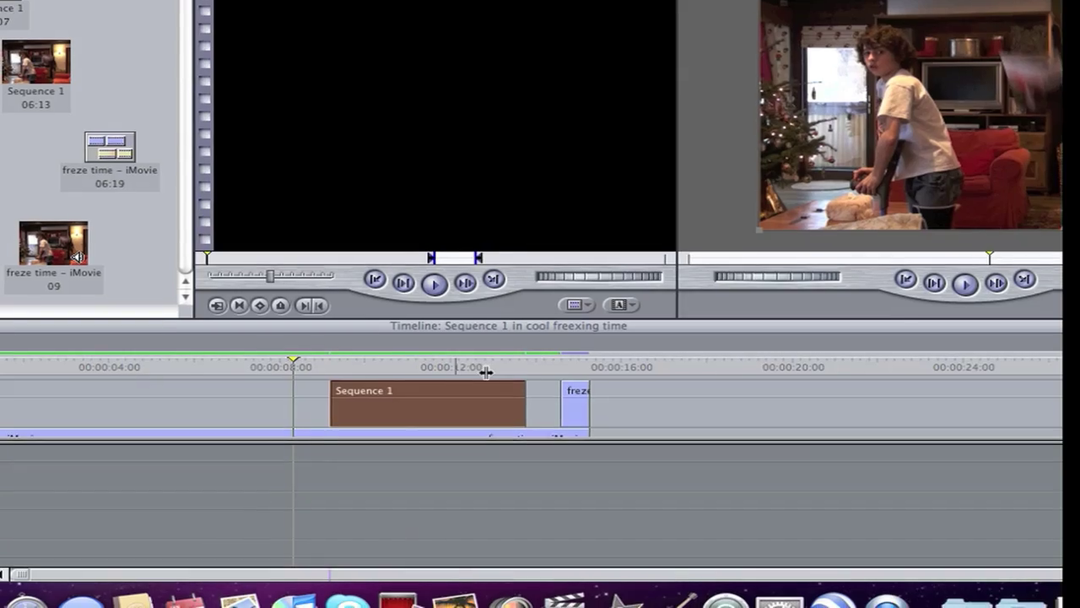
drag(467, 416, 425, 424)
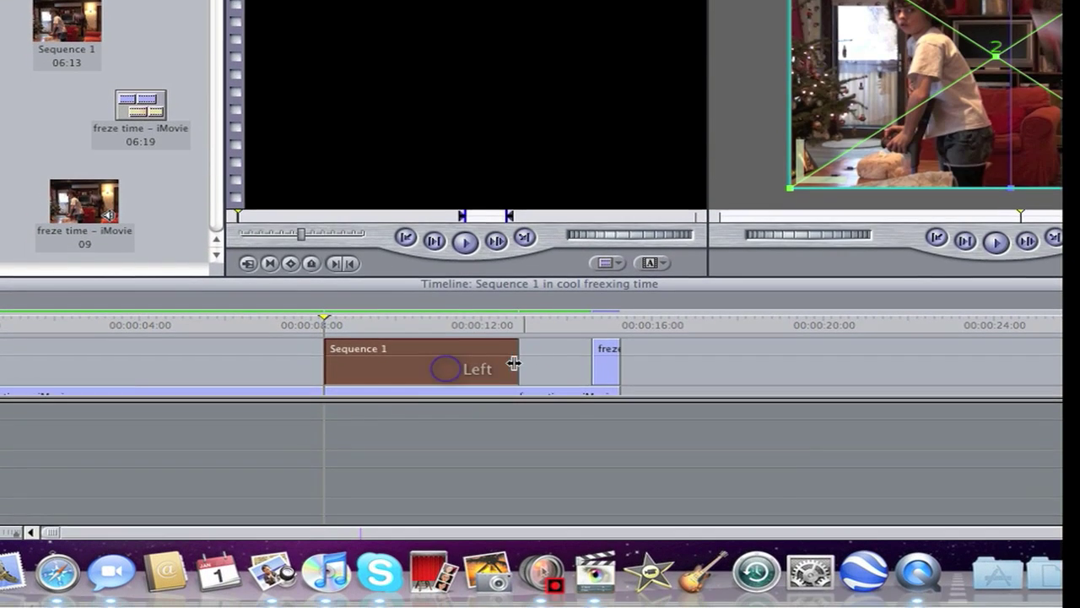
drag(517, 370, 601, 361)
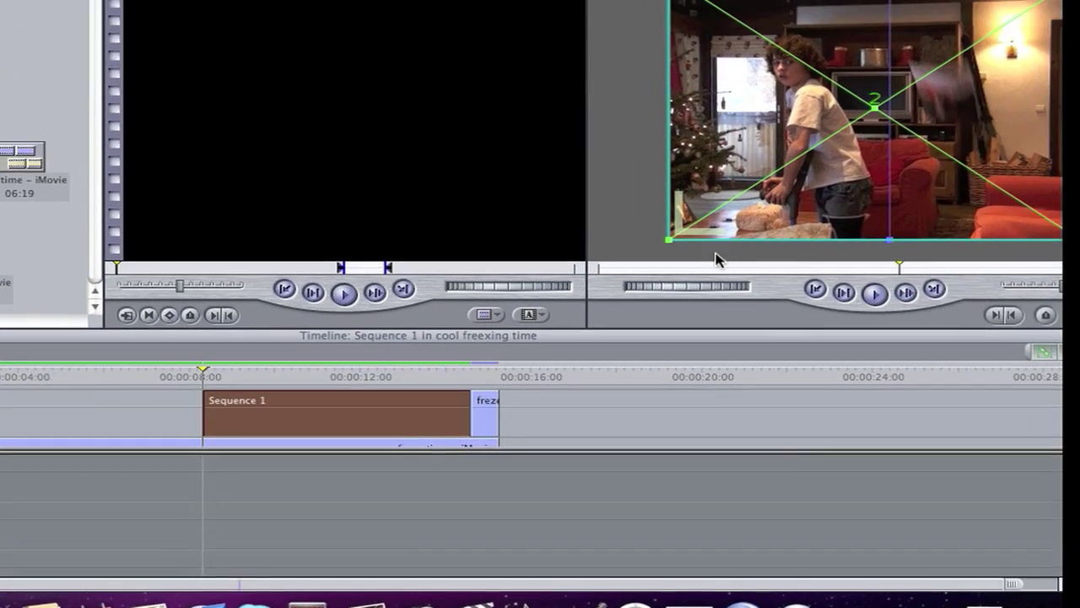
- Play the sequence from the start and park the playhead at the join before the V2 clip copy at 00:00:14:15
click(814, 290)
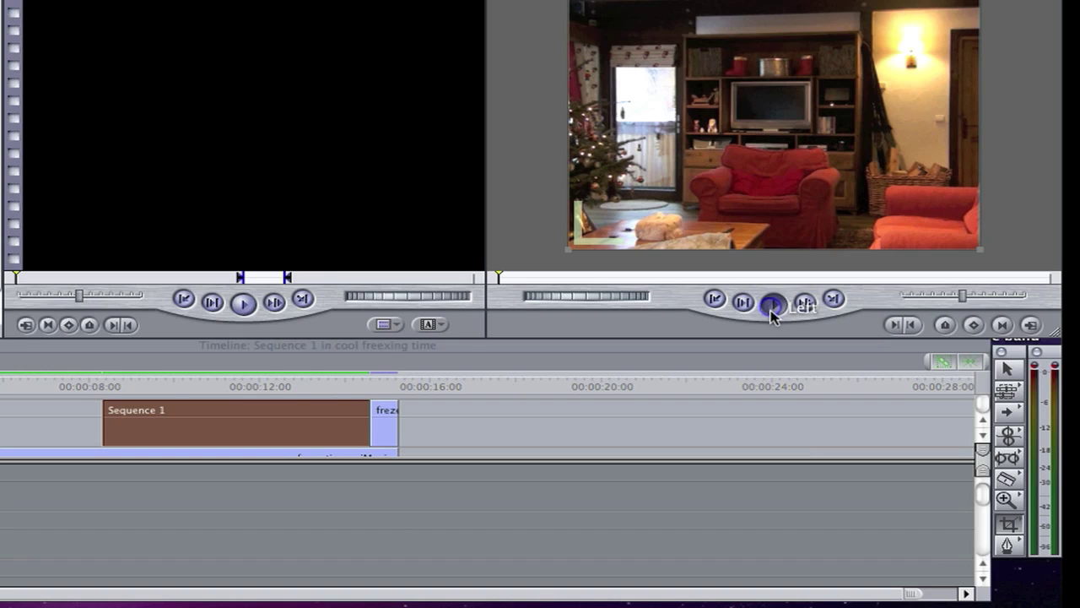
click(771, 306)
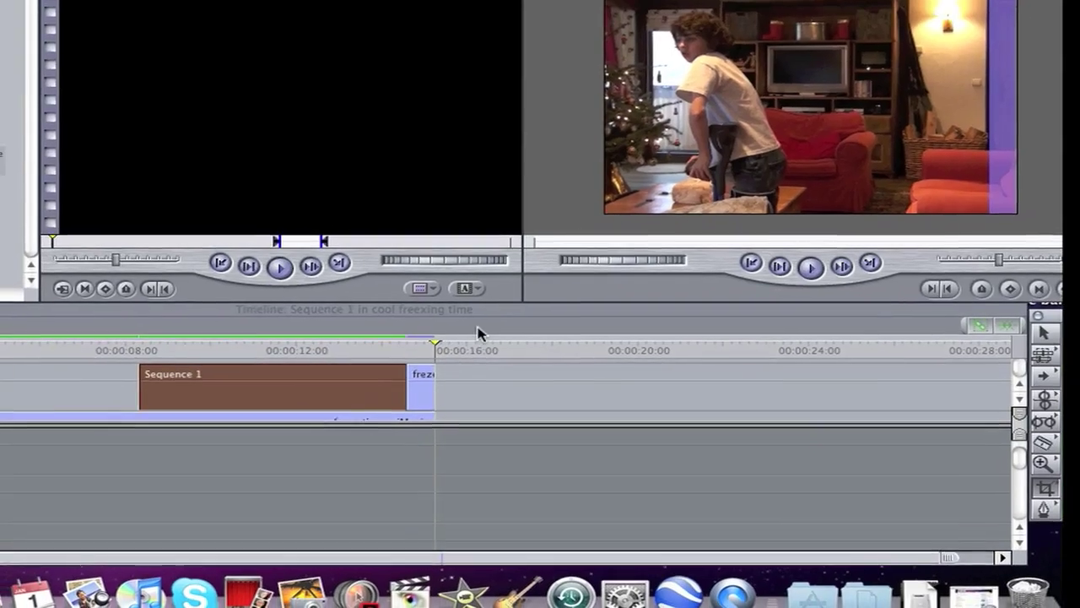
click(430, 380)
key(Up)
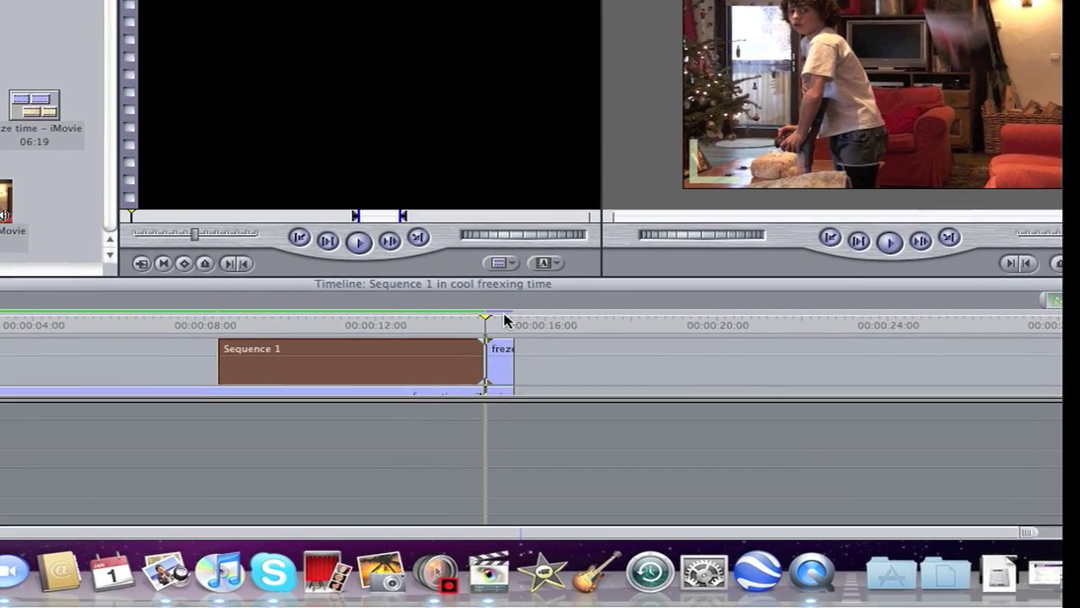
- Crop the V2 clip copy's left side to about the middle of the frame, removing the boy from the layer
click(444, 369)
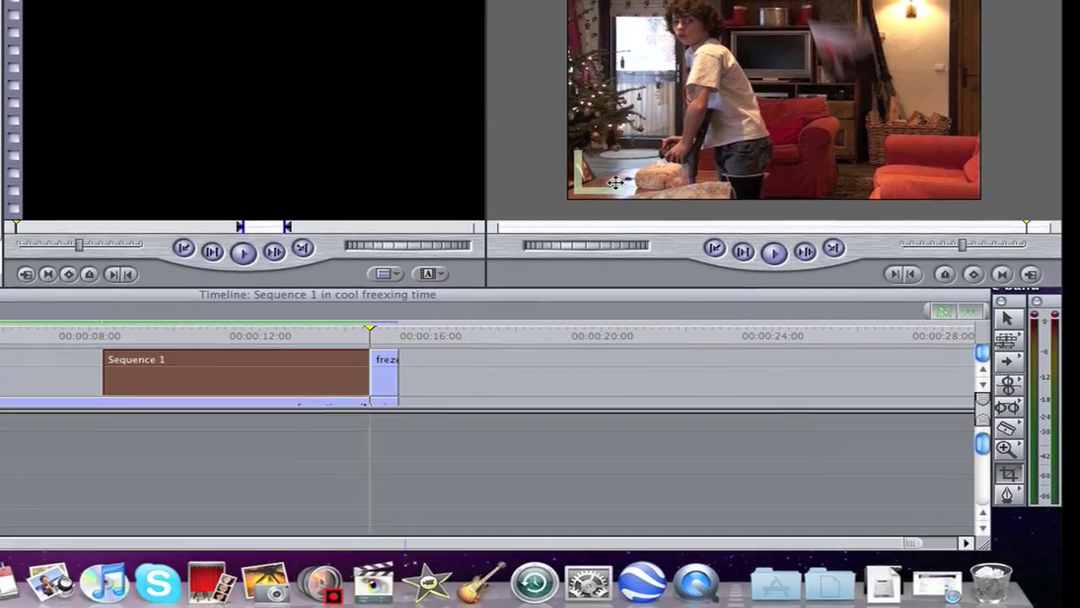
click(571, 109)
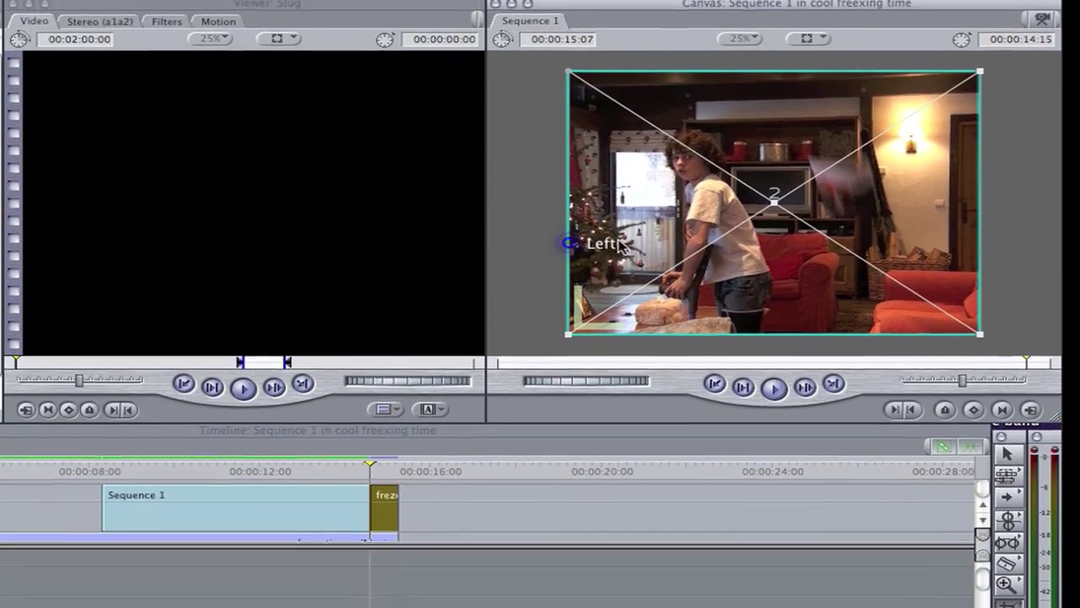
drag(618, 240, 701, 230)
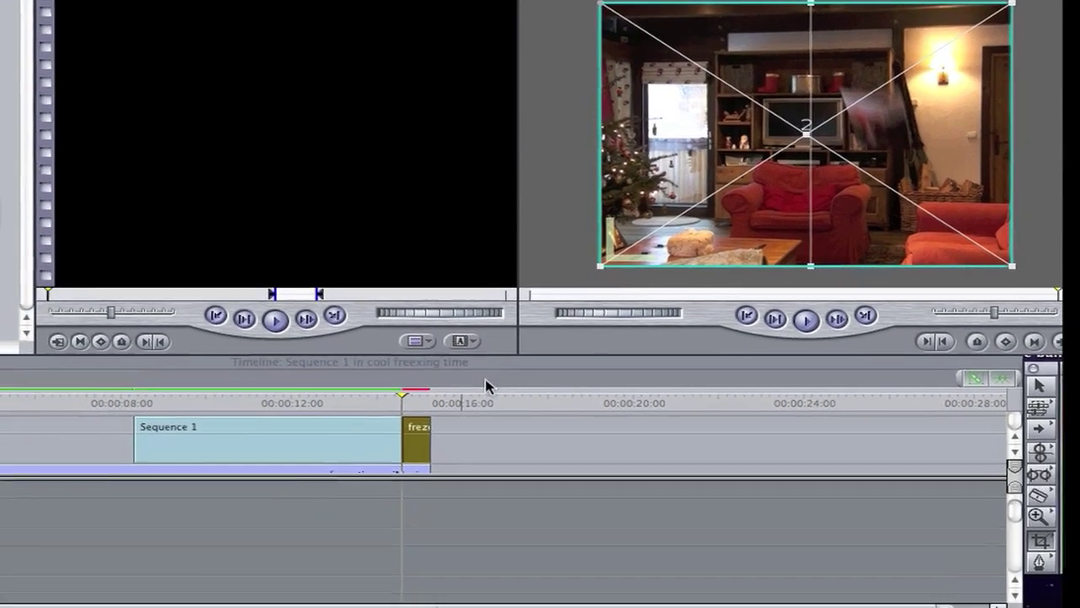
- Render the cropped clip copy and play the whole sequence from the beginning
key(super+r)
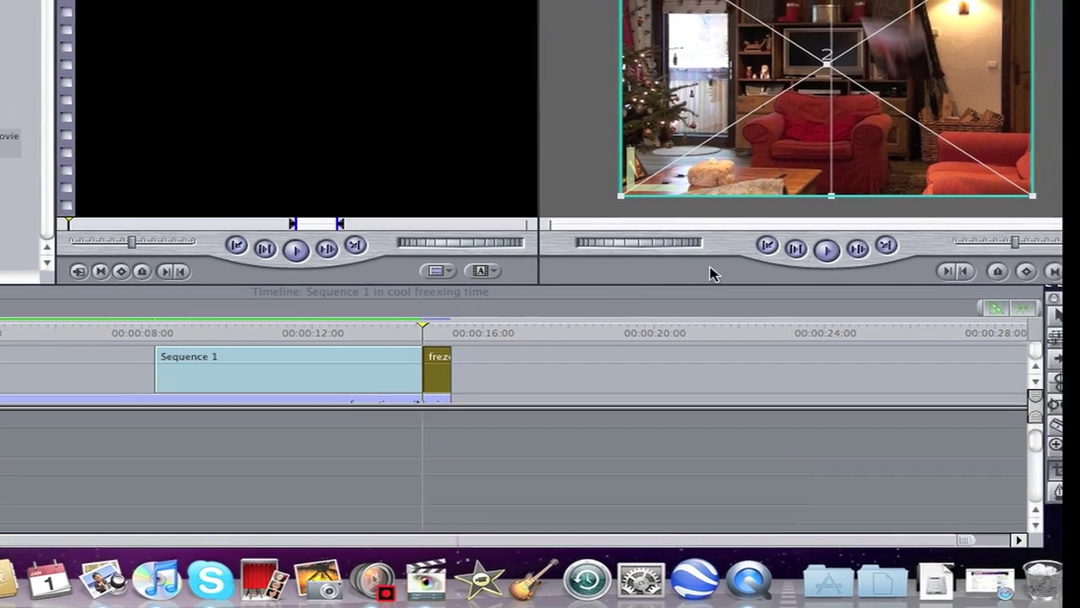
double_click(787, 253)
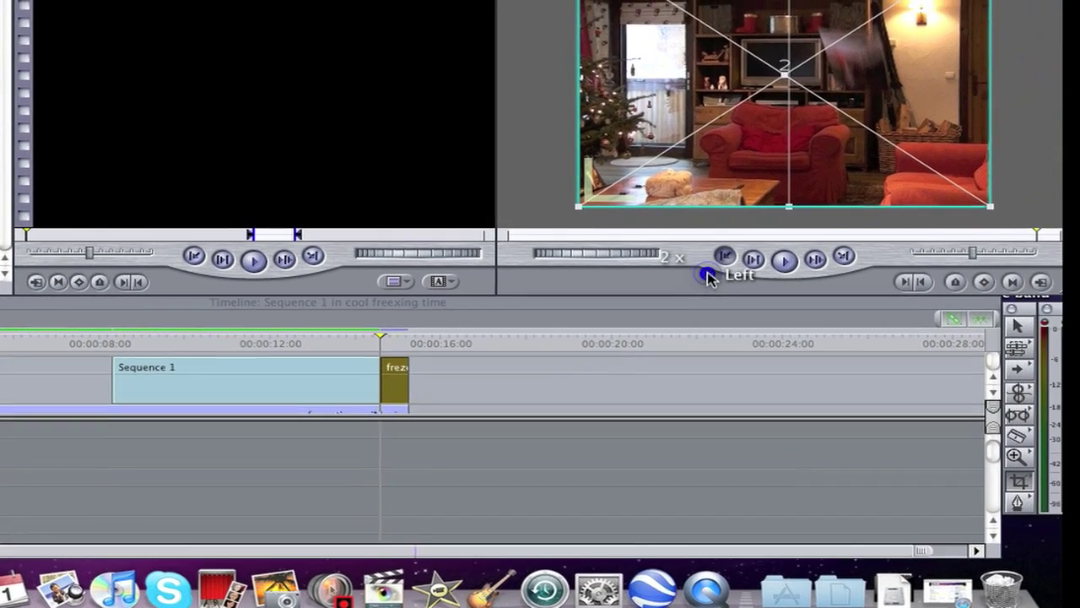
click(784, 261)
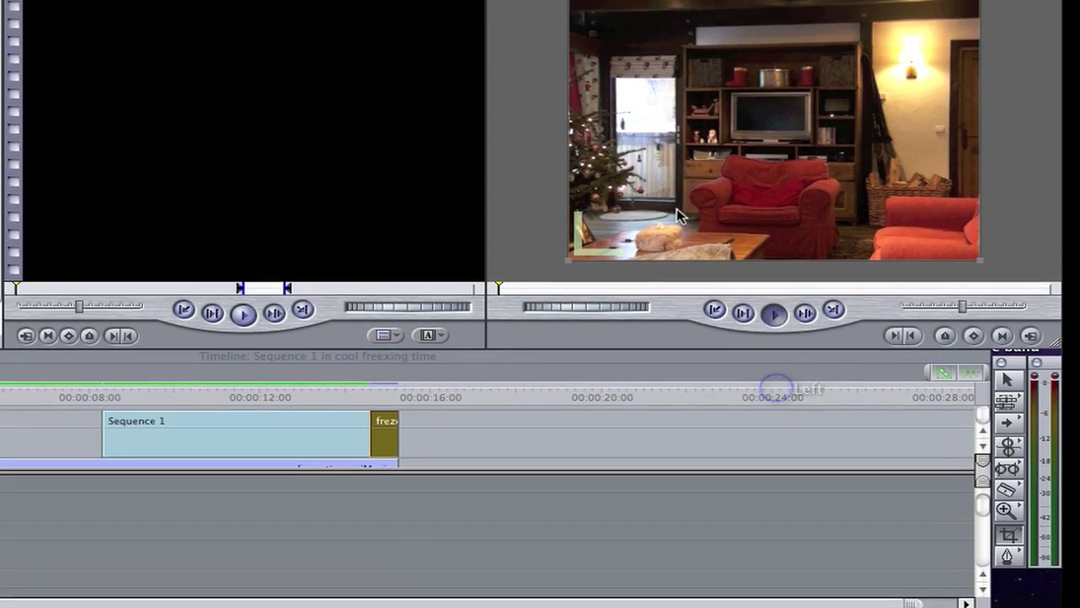